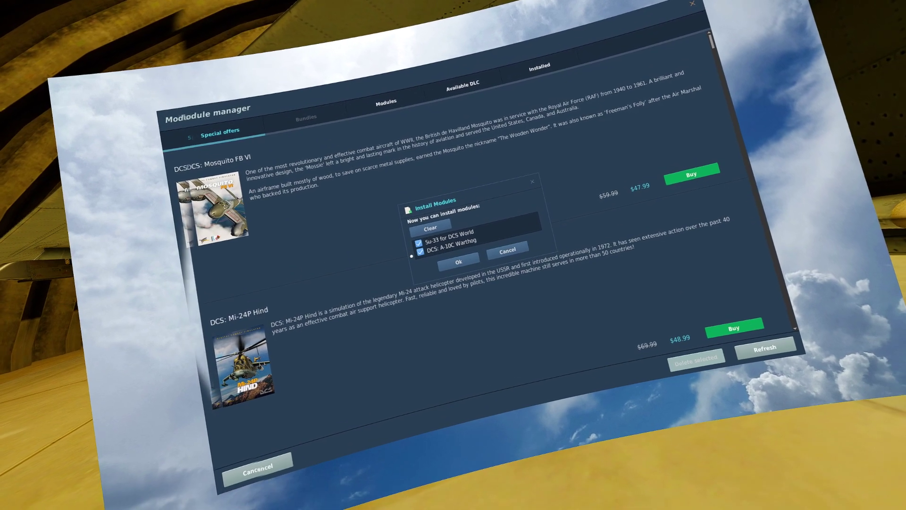
# Dismiss the module installation prompt and look over the available DLC and installed modules in the Module Manager.
pyautogui.click(513, 251)
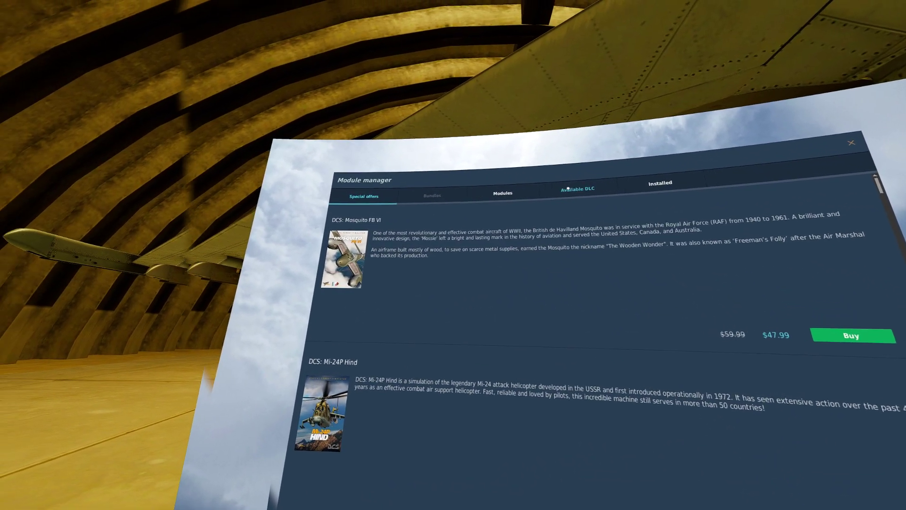
pyautogui.click(591, 192)
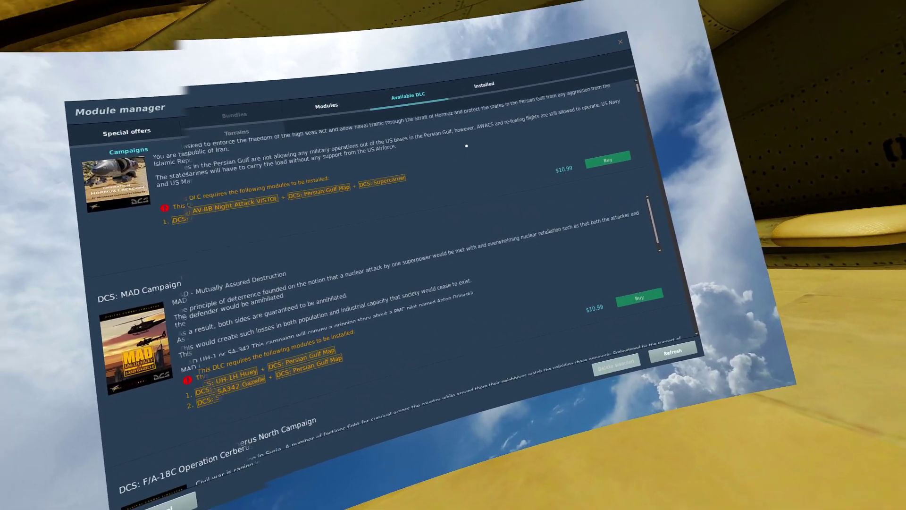
pyautogui.click(509, 134)
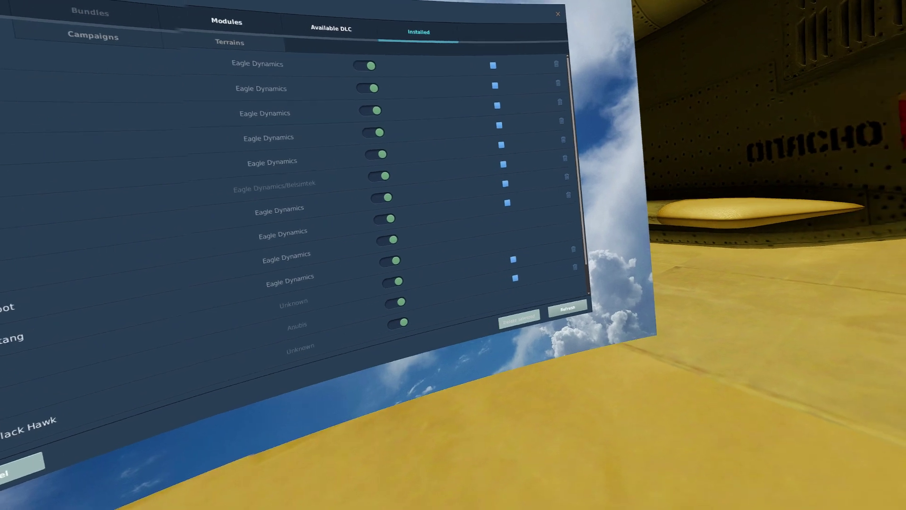
pyautogui.click(364, 368)
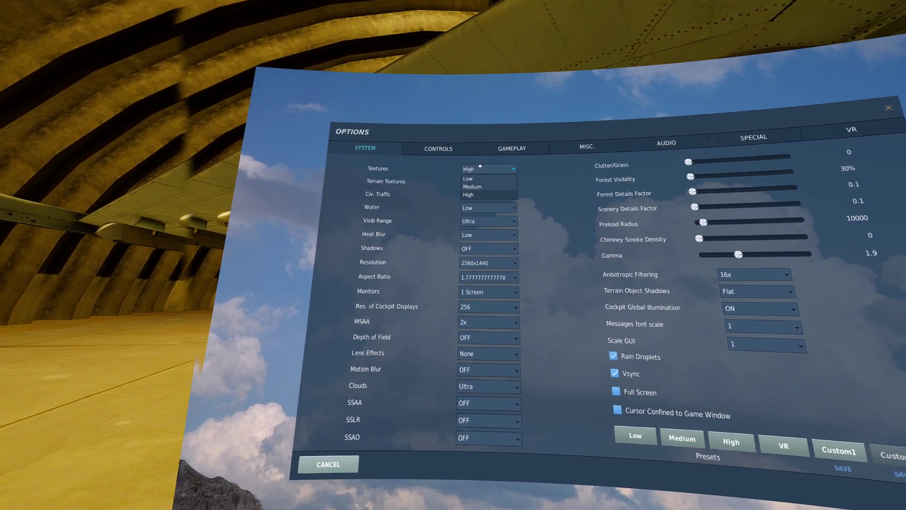
# Set Textures to High and Terrain Textures to Low in the system options.
pyautogui.click(472, 195)
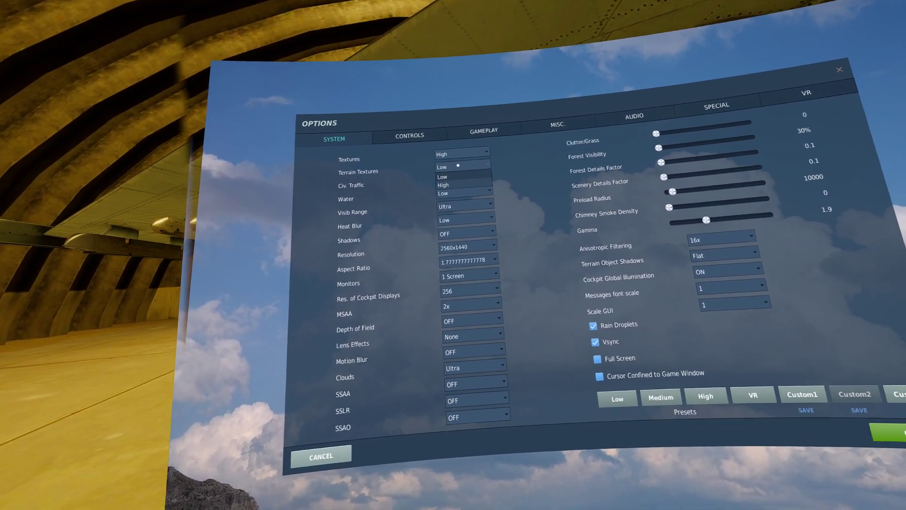
pyautogui.click(492, 176)
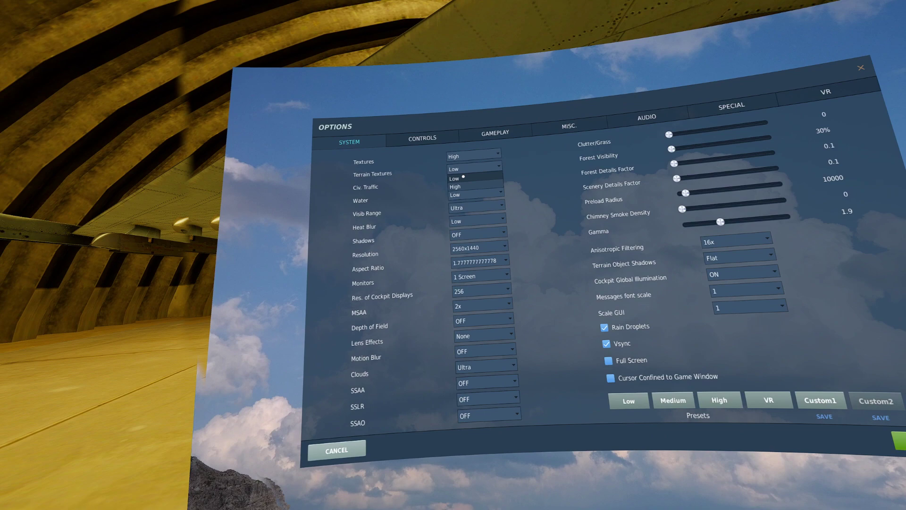
pyautogui.click(460, 187)
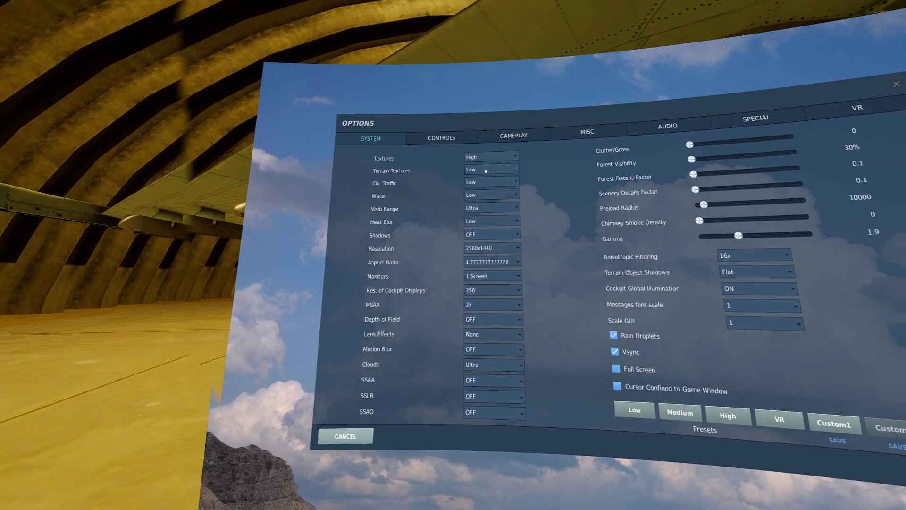
pyautogui.click(486, 171)
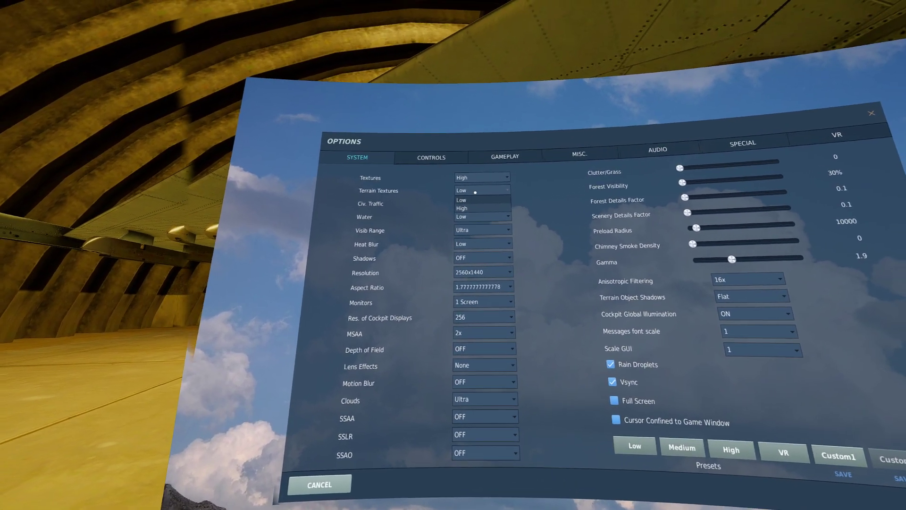
pyautogui.click(473, 203)
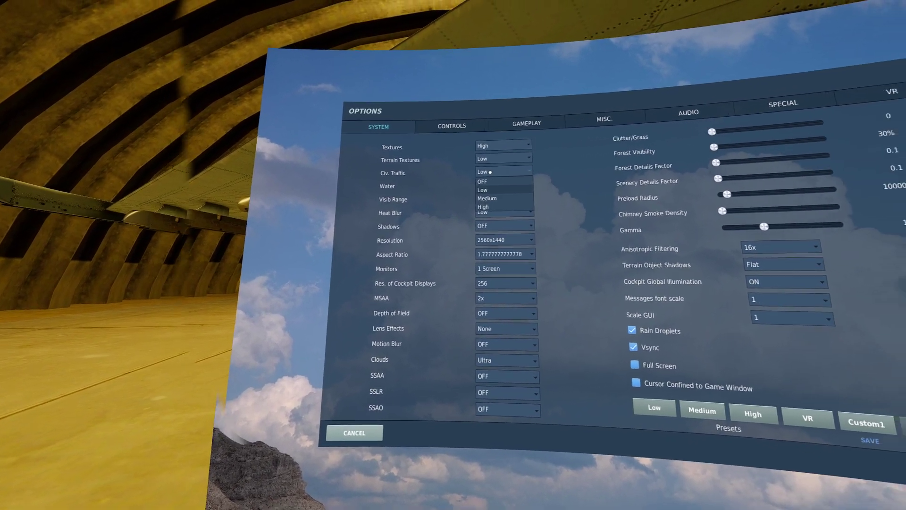
# Set both Civ. Traffic and Water to Low in the system options.
pyautogui.click(508, 165)
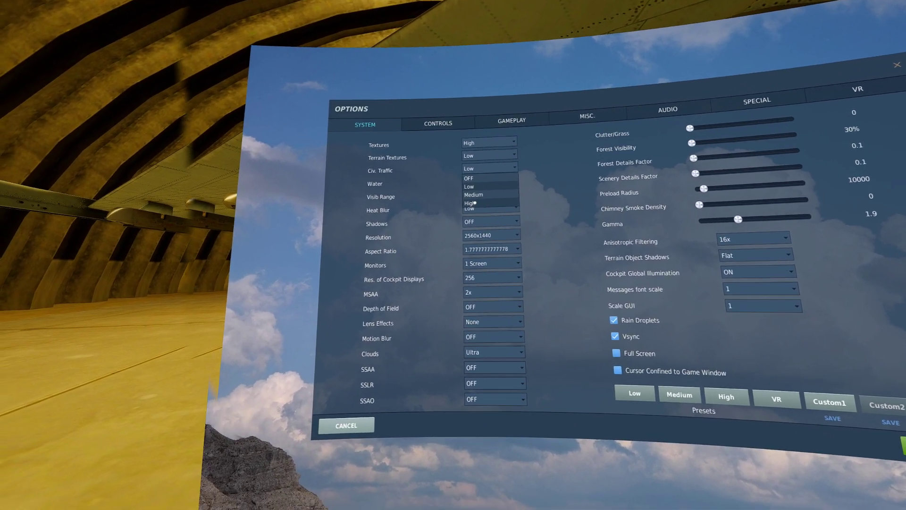
pyautogui.click(474, 180)
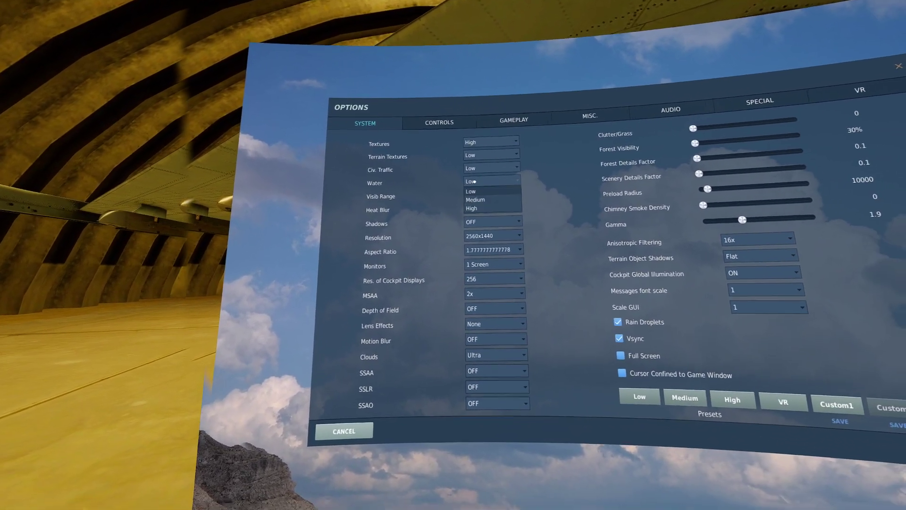
pyautogui.click(473, 192)
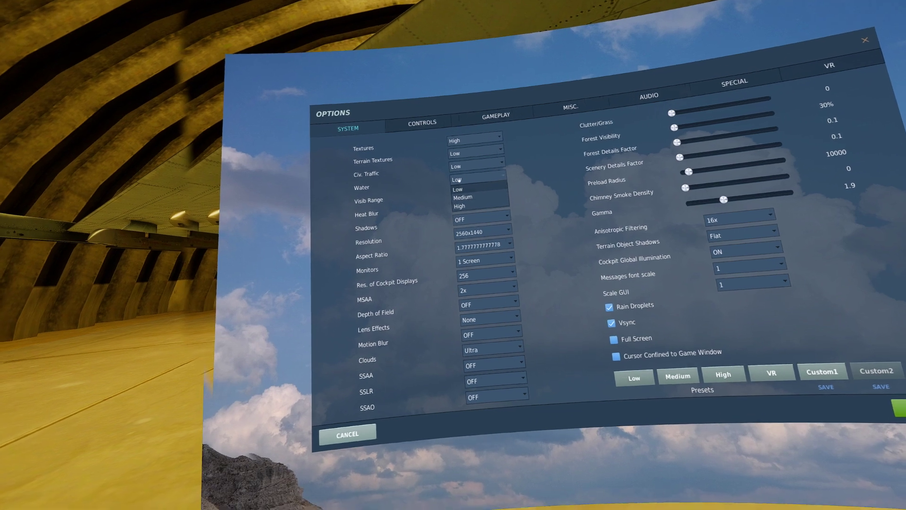
pyautogui.click(483, 178)
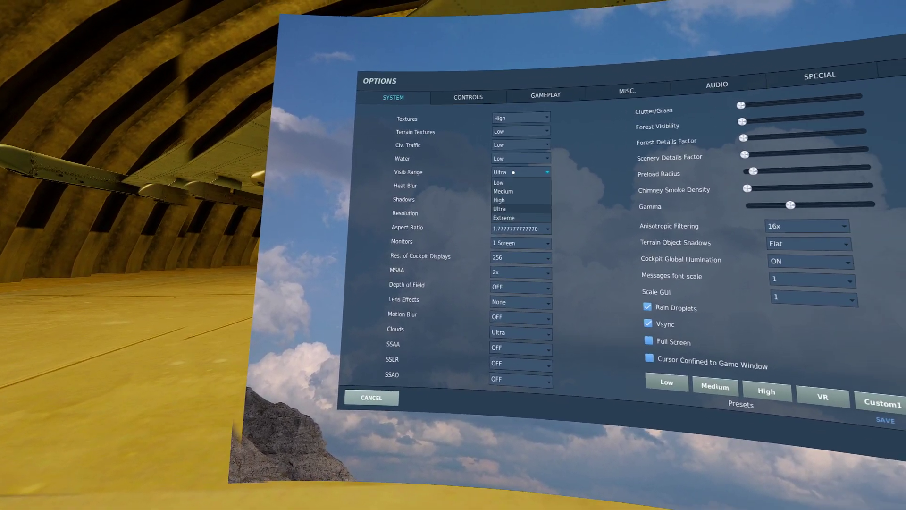
# Set Visib Range to Ultra and Heat Blur to Low.
pyautogui.click(571, 142)
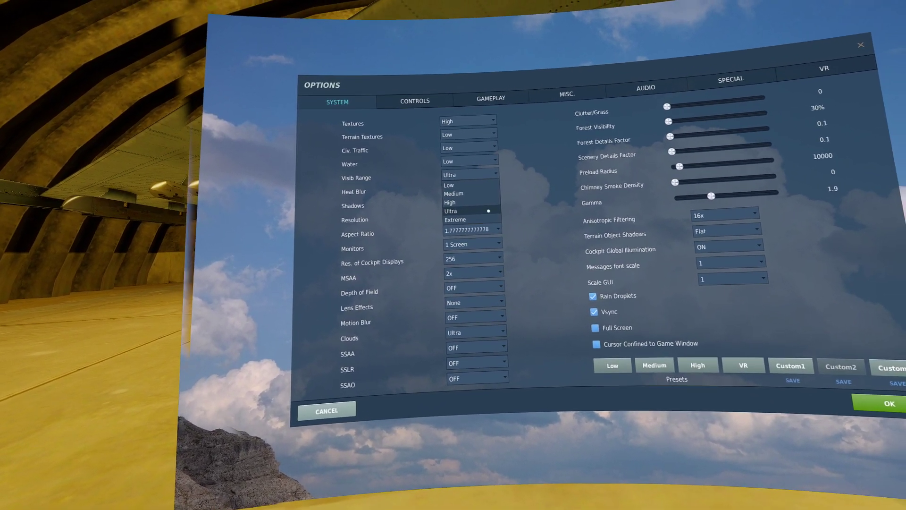
pyautogui.click(459, 183)
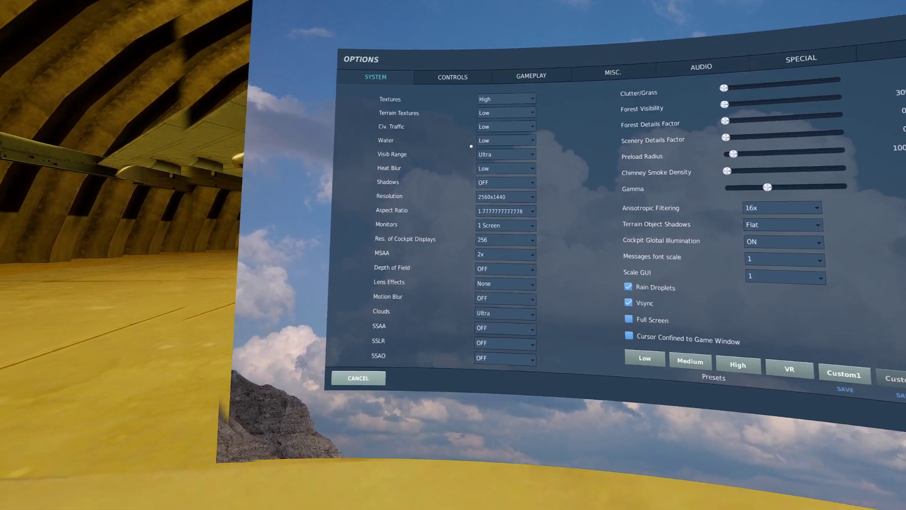
pyautogui.click(518, 184)
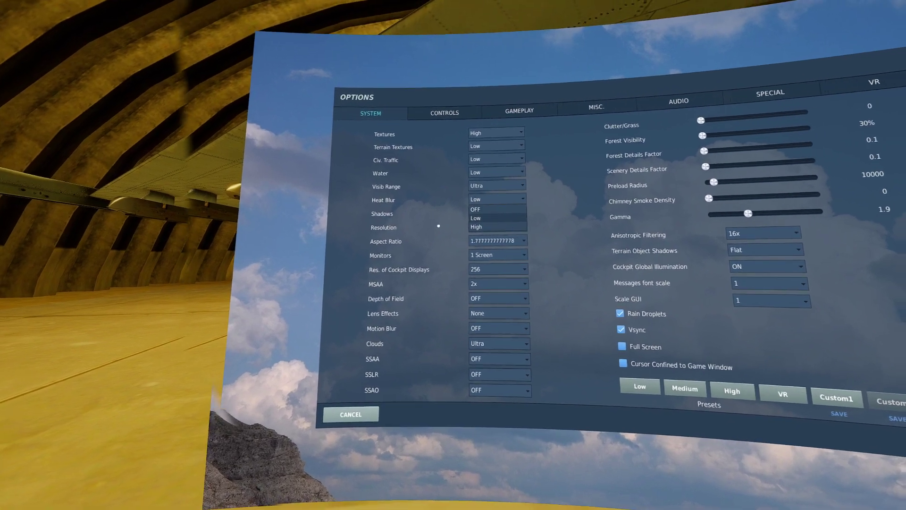
pyautogui.click(480, 191)
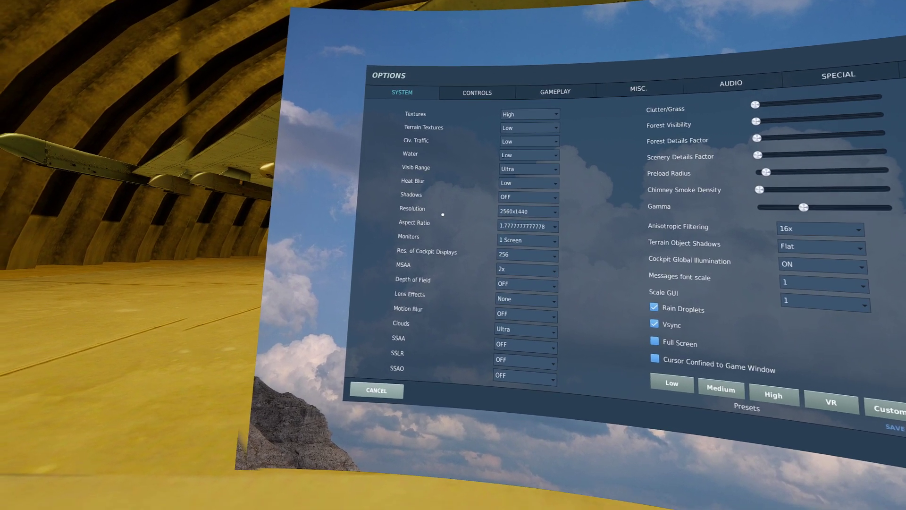
# Check the Aspect Ratio description and its available ratio choices.
pyautogui.moveTo(427, 220)
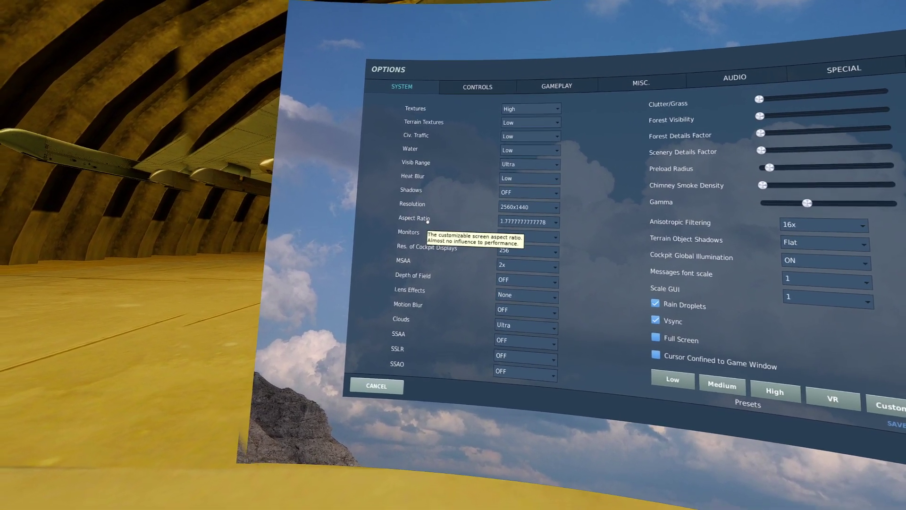
pyautogui.click(555, 222)
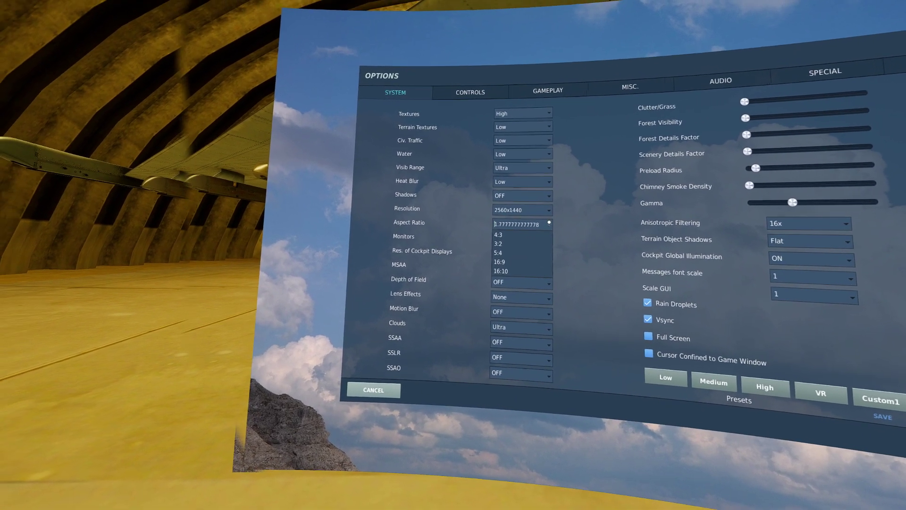
pyautogui.click(555, 223)
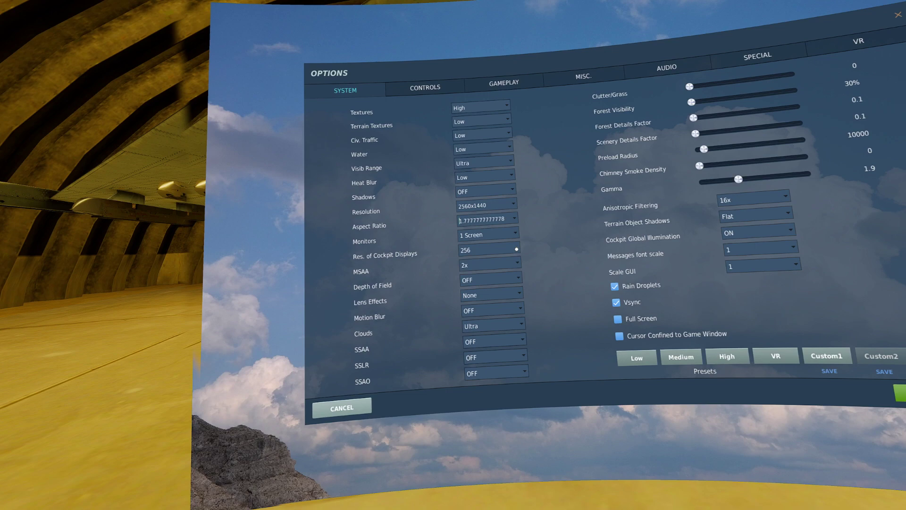
# Set MSAA to 2x and Depth of Field to OFF.
pyautogui.click(542, 234)
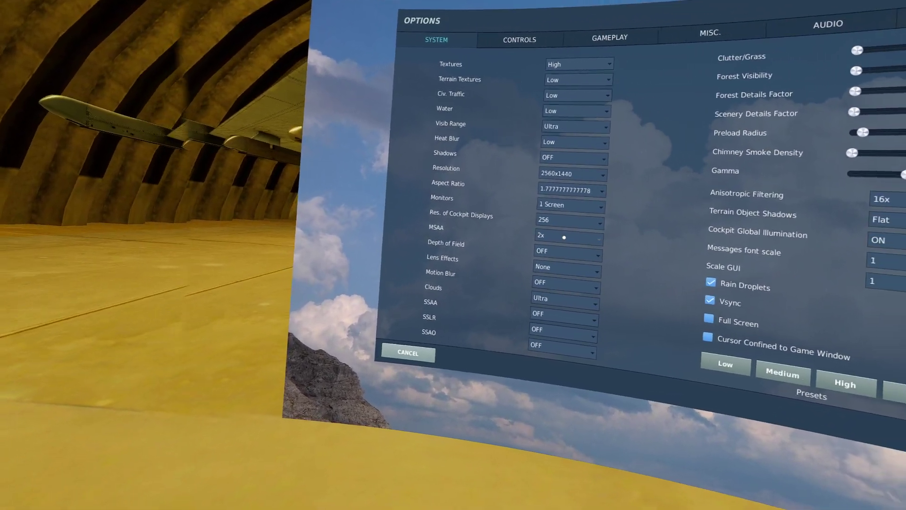
pyautogui.click(515, 246)
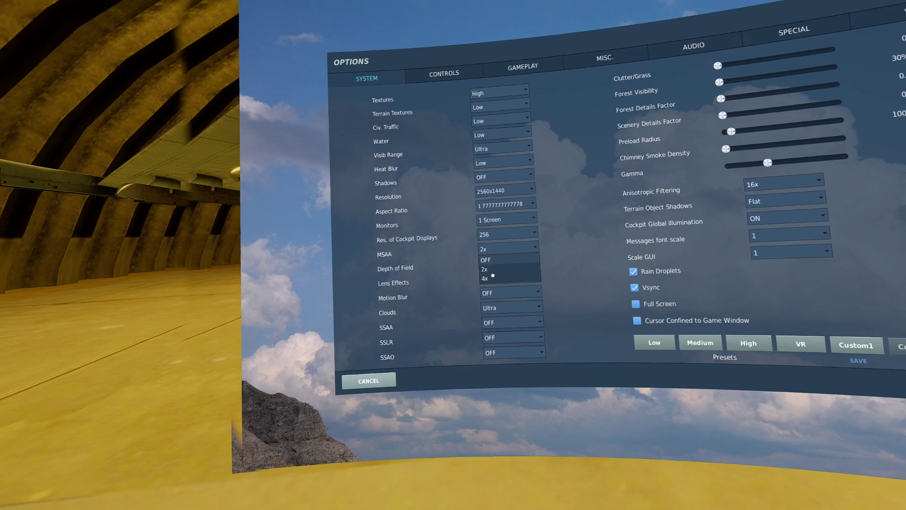
pyautogui.click(465, 267)
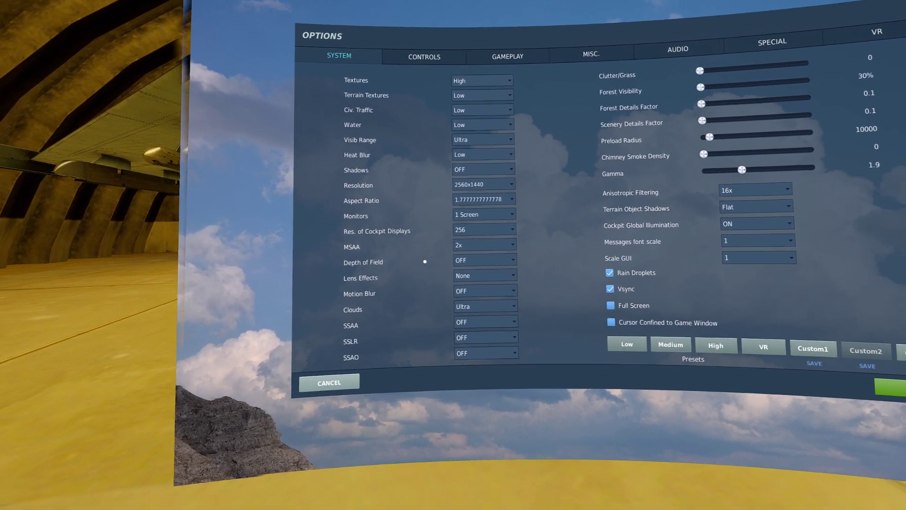
pyautogui.click(524, 258)
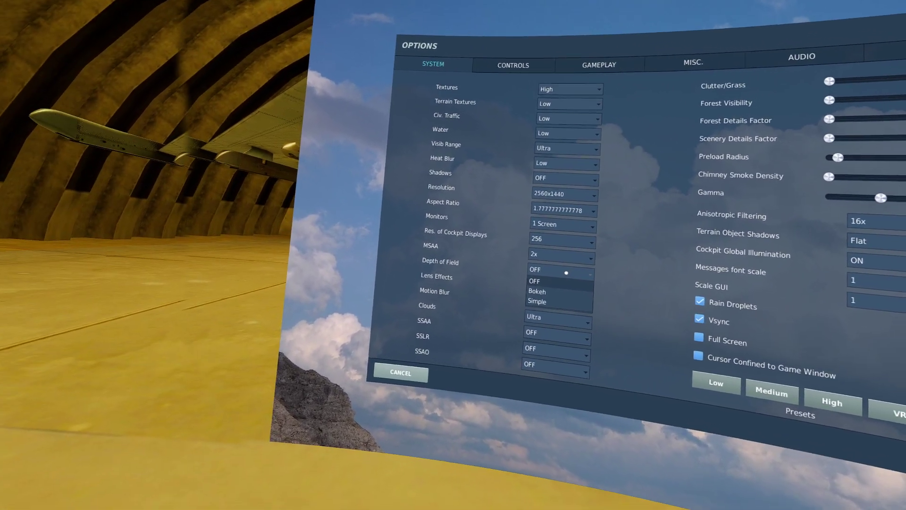
pyautogui.click(566, 273)
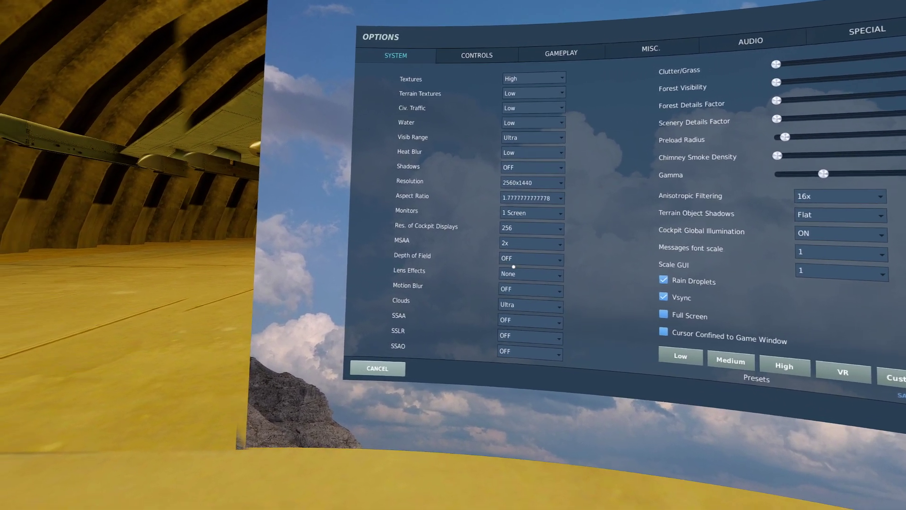
# Set Motion Blur to OFF and Clouds to Ultra.
pyautogui.click(500, 270)
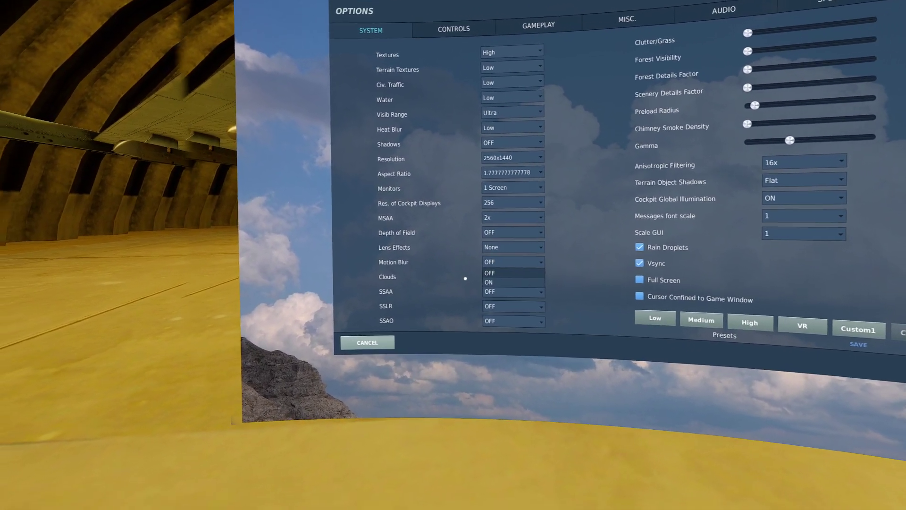
pyautogui.click(468, 274)
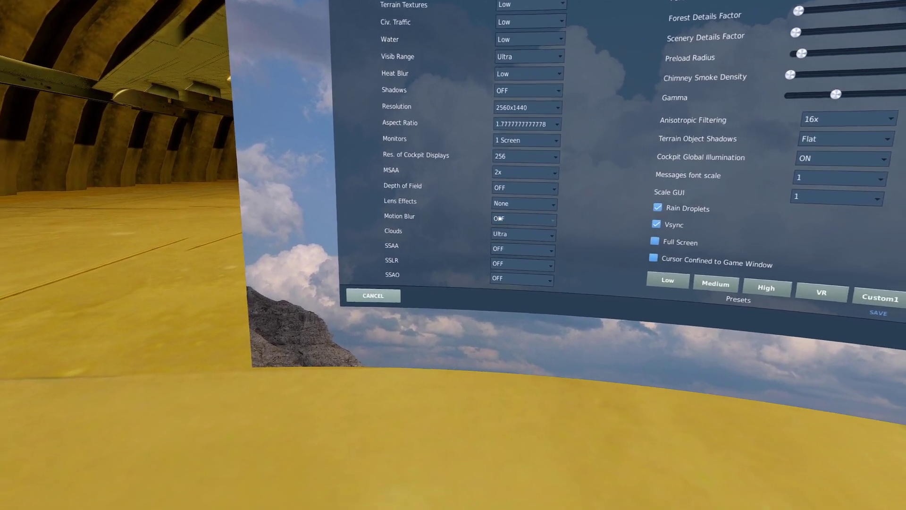
pyautogui.click(473, 279)
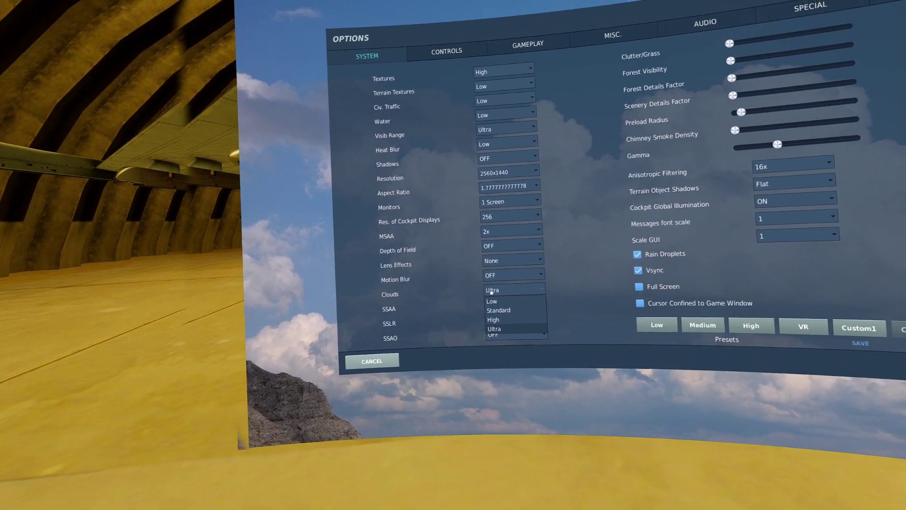
pyautogui.click(491, 326)
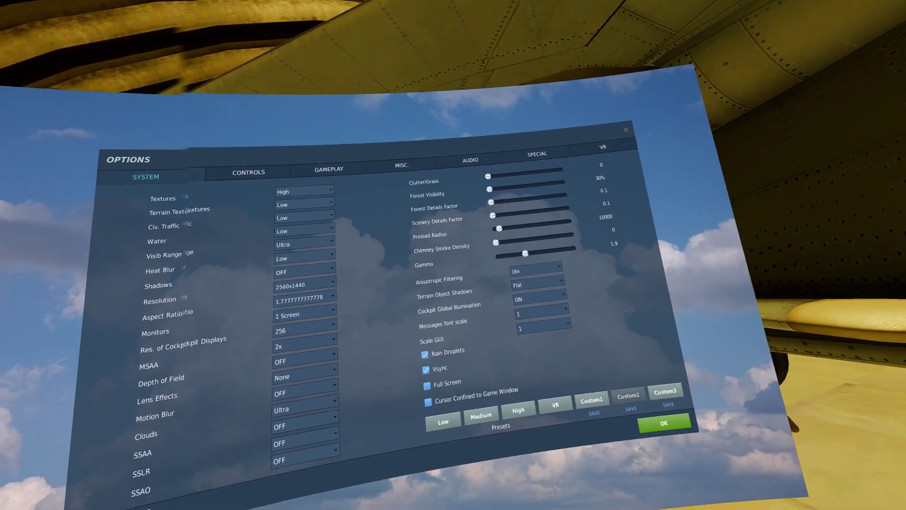
# Try Clutter/Grass at 160 and Preload Radius at 59200, returning them to 0 and 10000.
pyautogui.moveTo(488, 176); pyautogui.dragTo(462, 168)
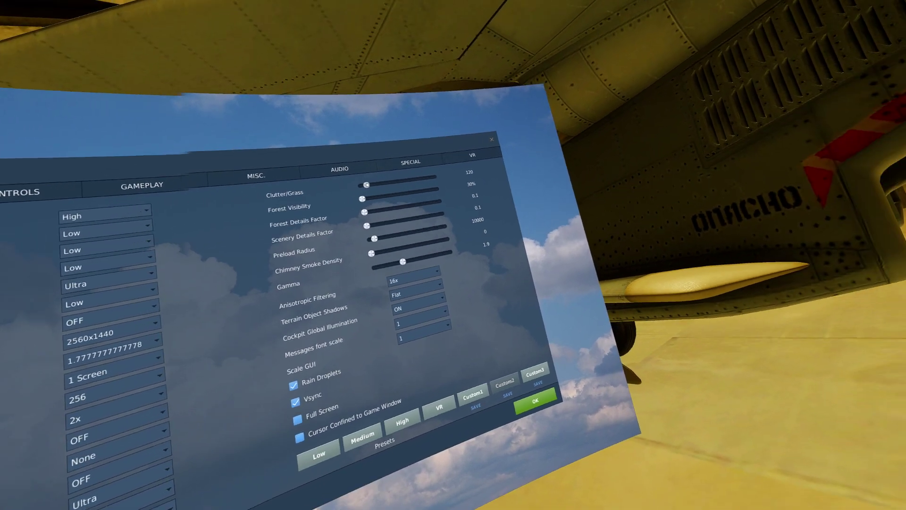
pyautogui.moveTo(499, 159); pyautogui.dragTo(515, 158)
pyautogui.moveTo(422, 168); pyautogui.dragTo(406, 171)
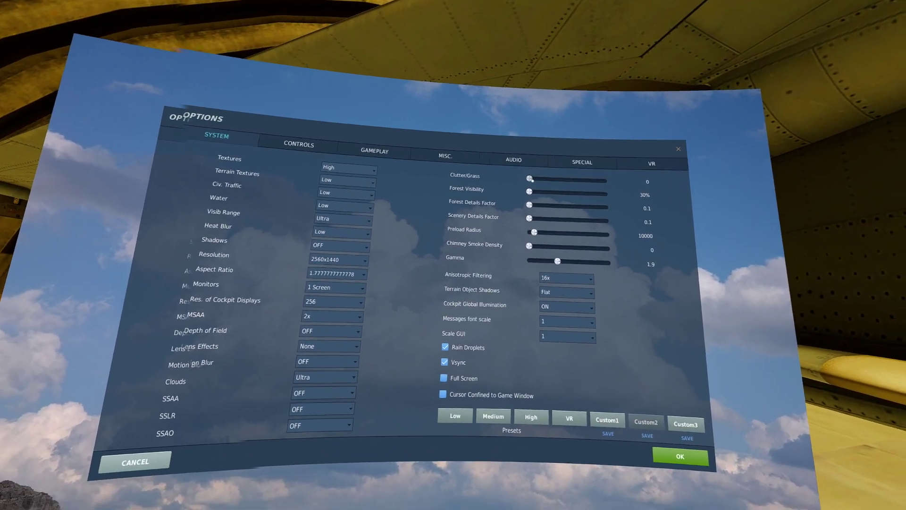
pyautogui.moveTo(475, 174); pyautogui.dragTo(526, 174)
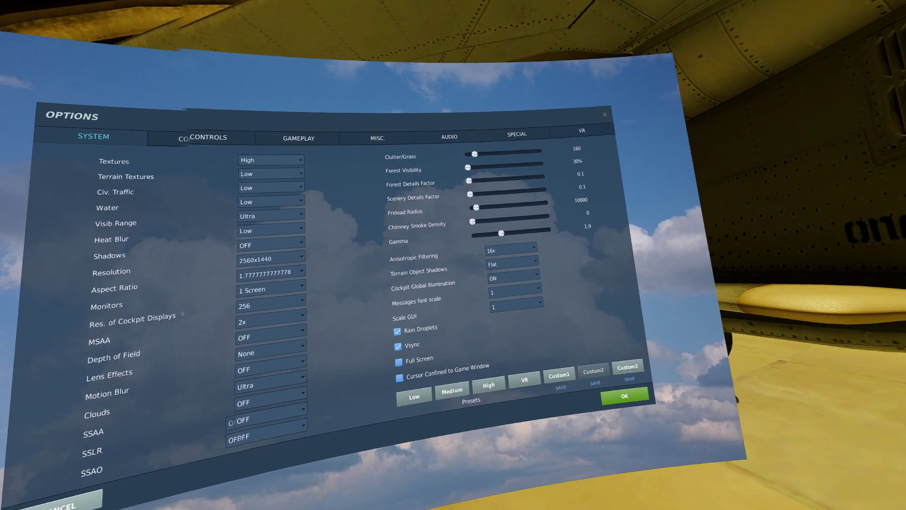
pyautogui.moveTo(475, 154); pyautogui.dragTo(465, 154)
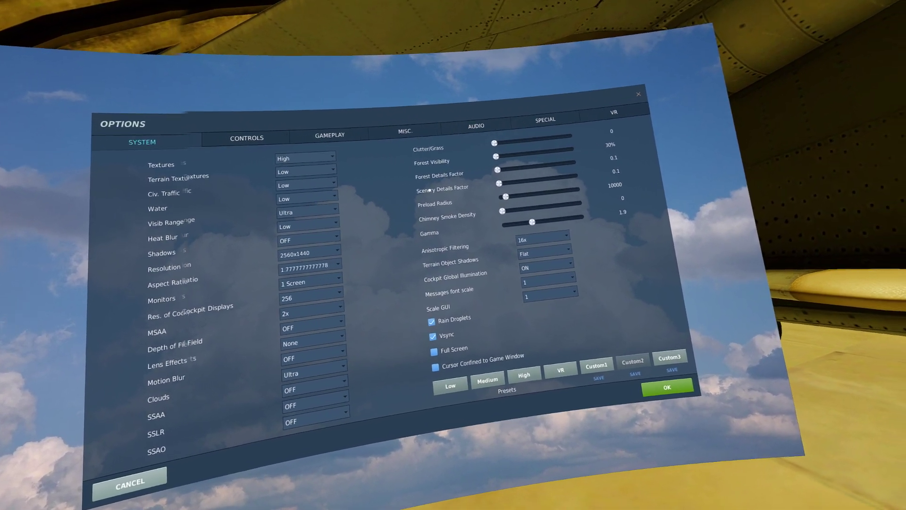
pyautogui.moveTo(463, 175)
pyautogui.mouseDown()
pyautogui.moveTo(530, 166)
pyautogui.moveTo(464, 175)
pyautogui.mouseUp()
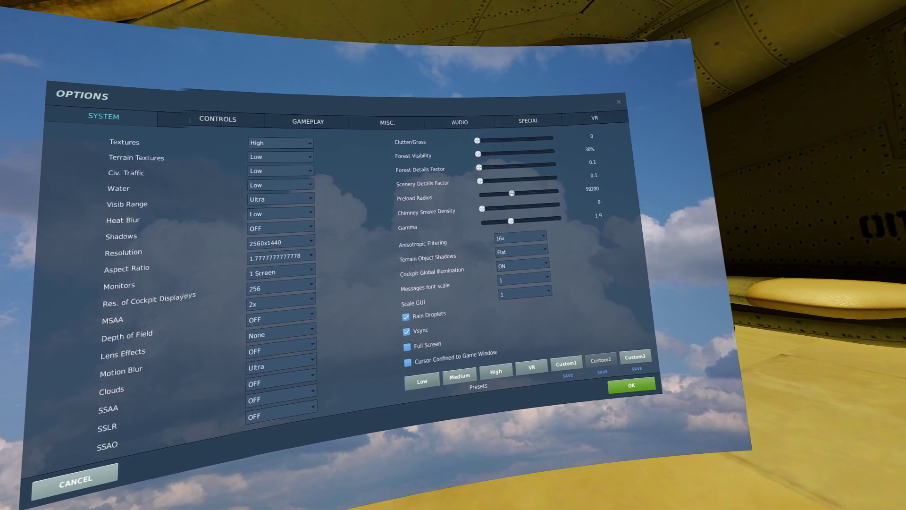
pyautogui.moveTo(538, 189); pyautogui.dragTo(456, 195)
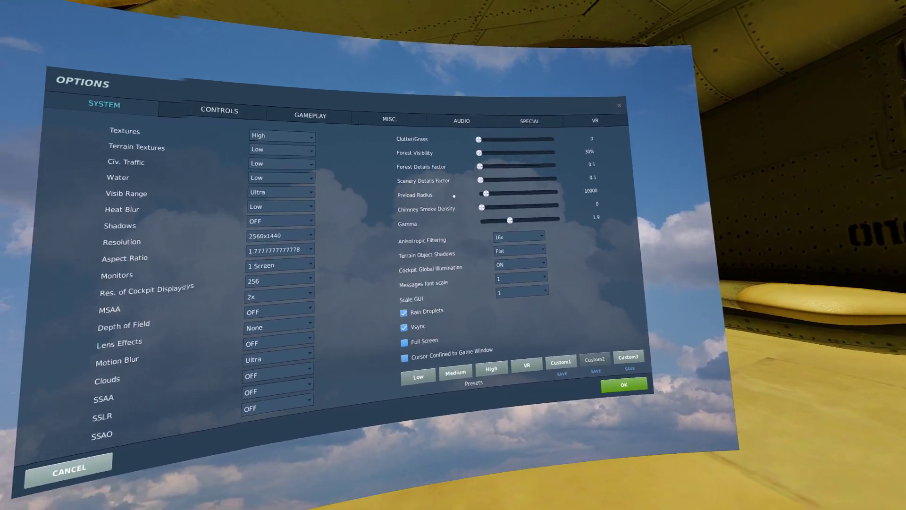
# Try Chimney Smoke Density at 1, returning it to 0.
pyautogui.moveTo(486, 193); pyautogui.dragTo(499, 193)
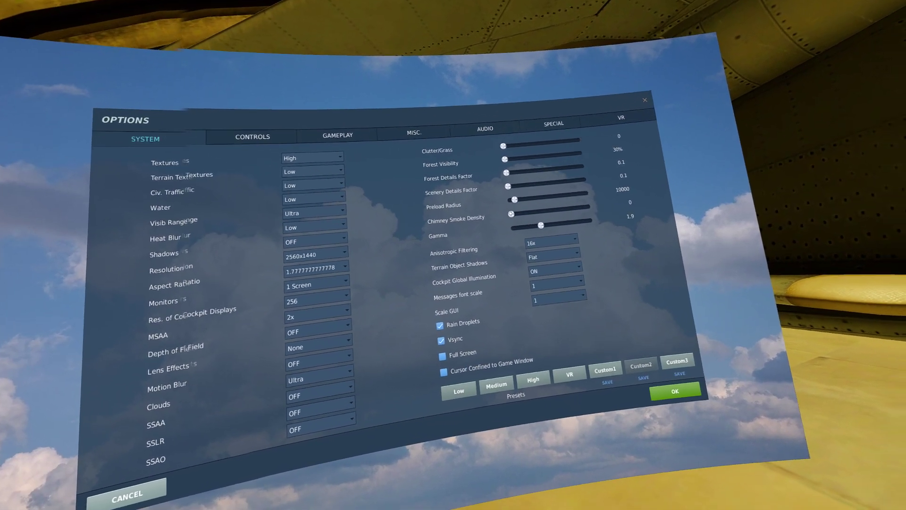
pyautogui.moveTo(493, 208); pyautogui.dragTo(550, 204)
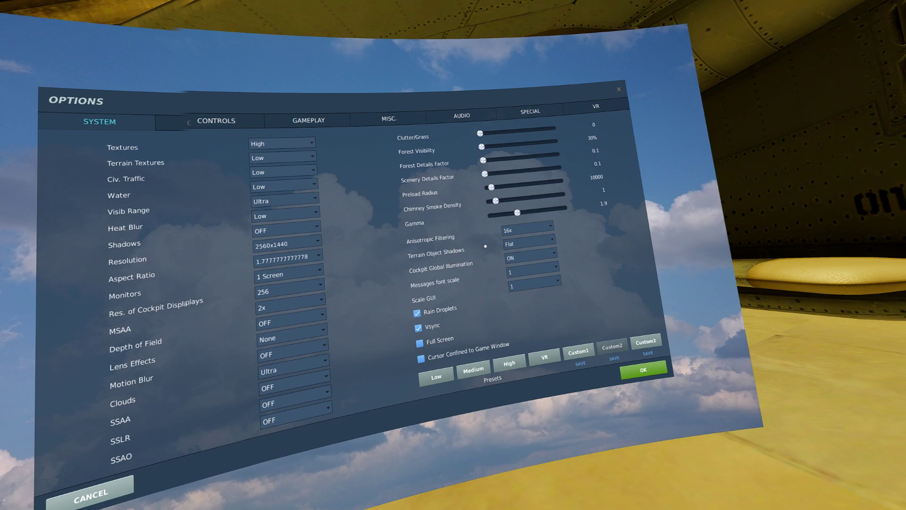
pyautogui.moveTo(506, 194); pyautogui.dragTo(497, 195)
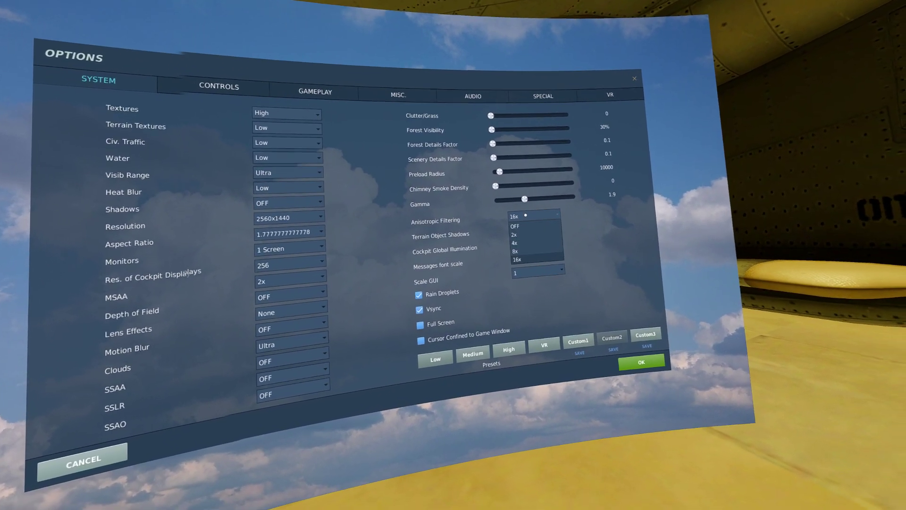
# Check the Anisotropic Filtering, Terrain Object Shadows and Cockpit Global Illumination choices, keeping 16x, Flat and ON.
pyautogui.click(492, 244)
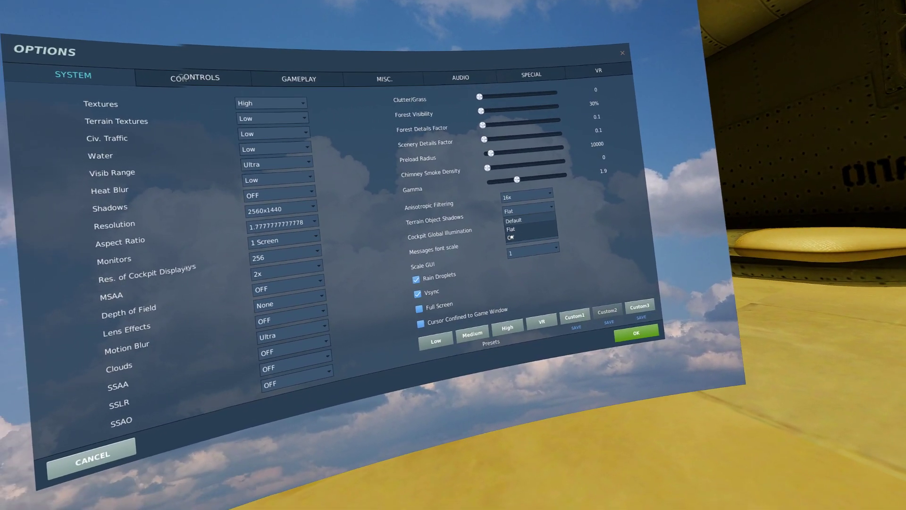
pyautogui.click(496, 236)
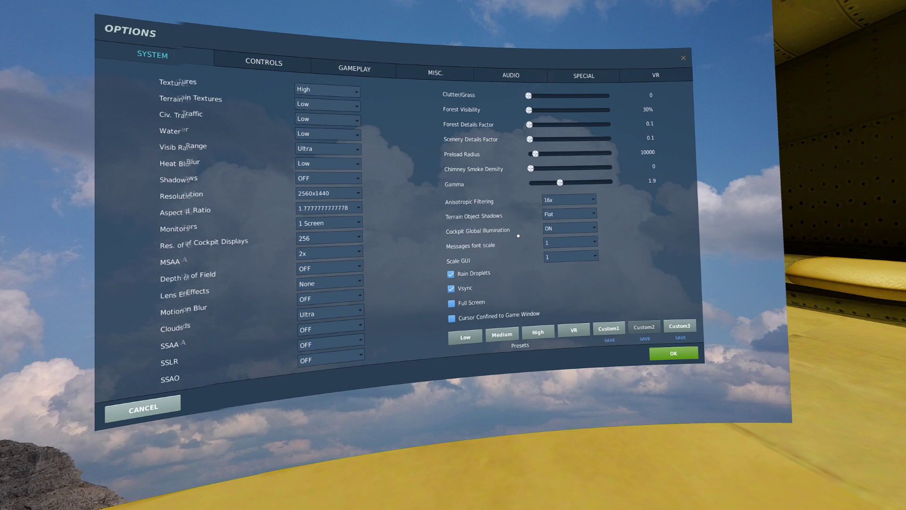
pyautogui.click(547, 229)
pyautogui.click(519, 244)
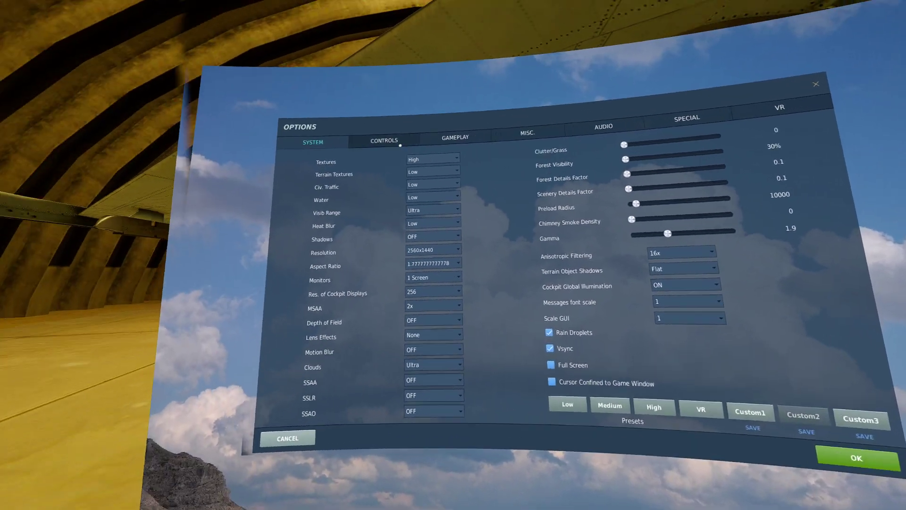
# Search the F/A-18C Sim control bindings for "gear" and clear the search.
pyautogui.click(421, 154)
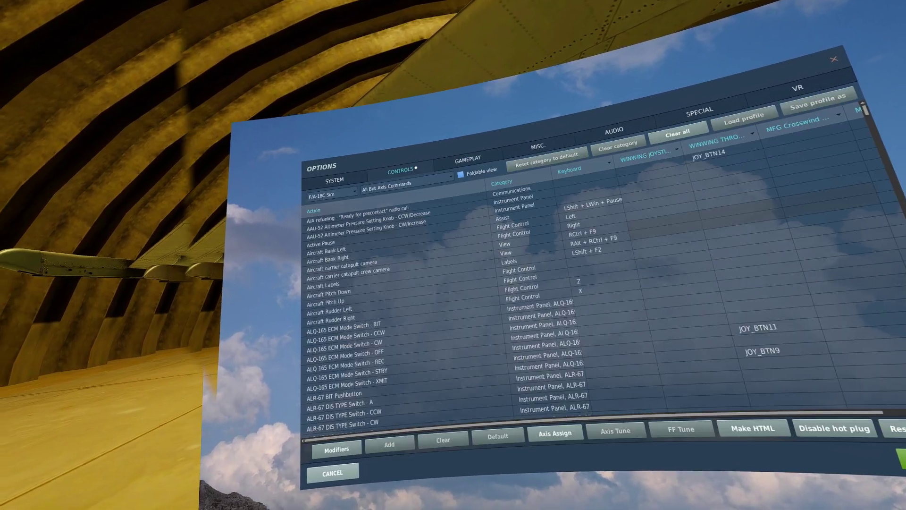
pyautogui.click(410, 184)
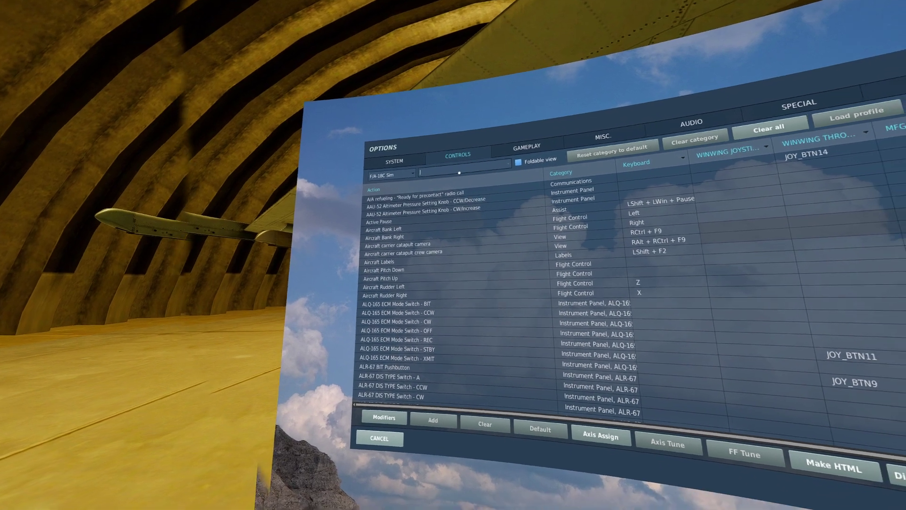
pyautogui.click(425, 170)
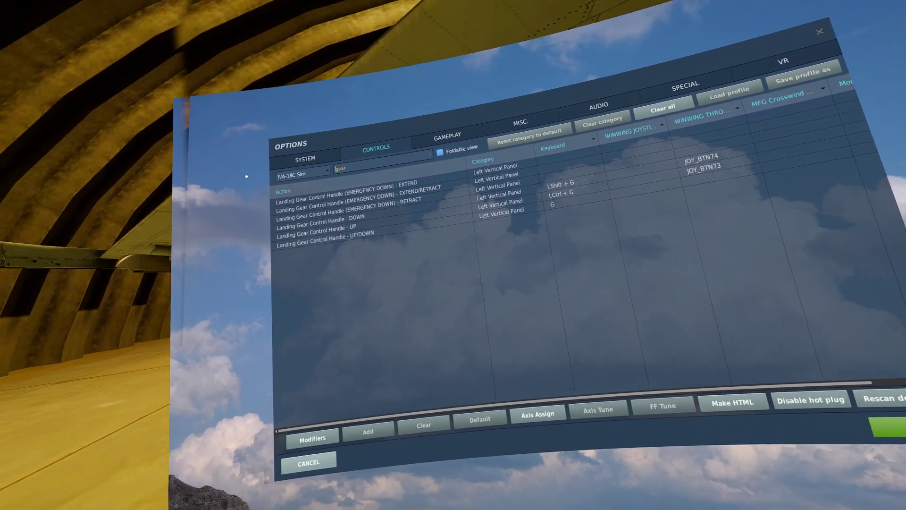
pyautogui.press('BackSpace')
pyautogui.press('BackSpace')
pyautogui.press('BackSpace')
pyautogui.press('BackSpace')
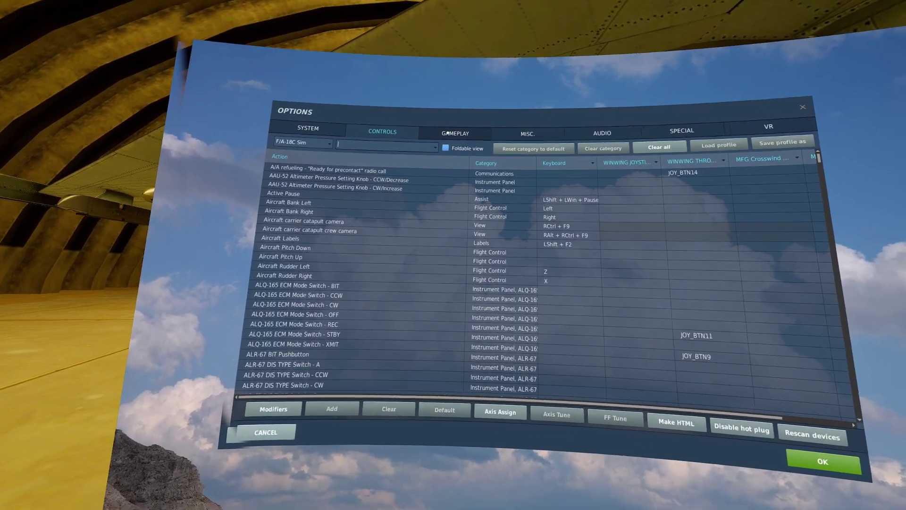
# Review the gameplay and miscellaneous options, checking the Coordinate Display formats and keeping Lat Long Precise.
pyautogui.click(447, 133)
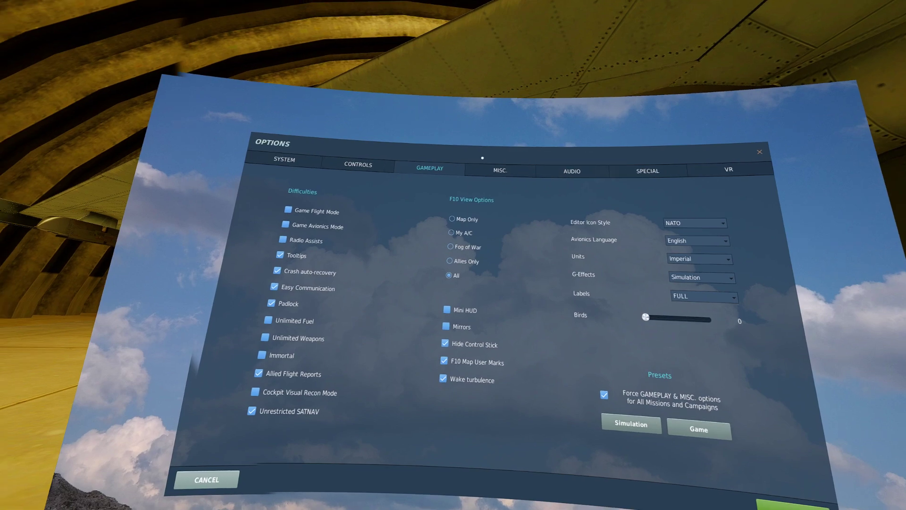
pyautogui.click(504, 169)
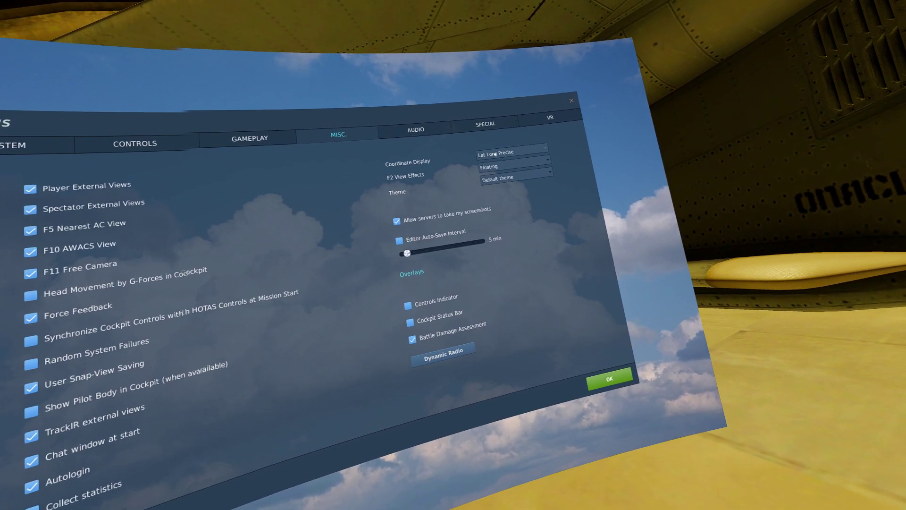
pyautogui.click(495, 154)
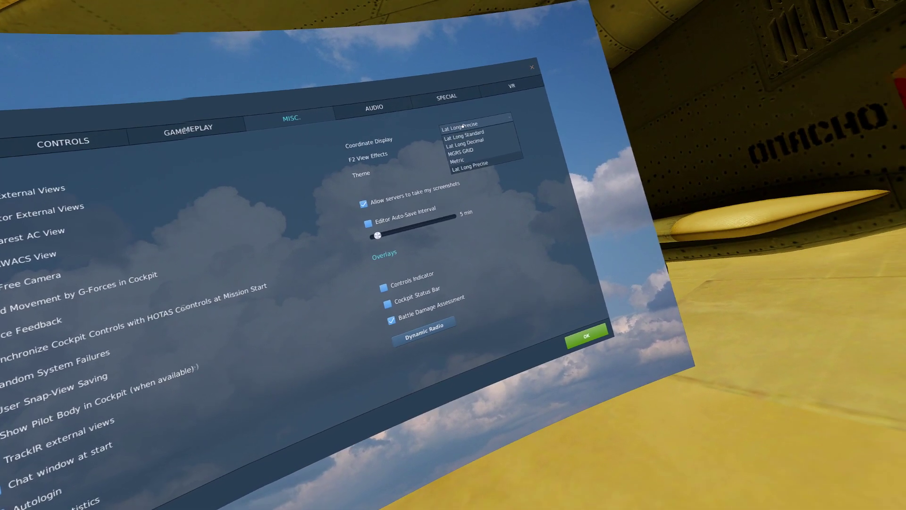
pyautogui.click(517, 142)
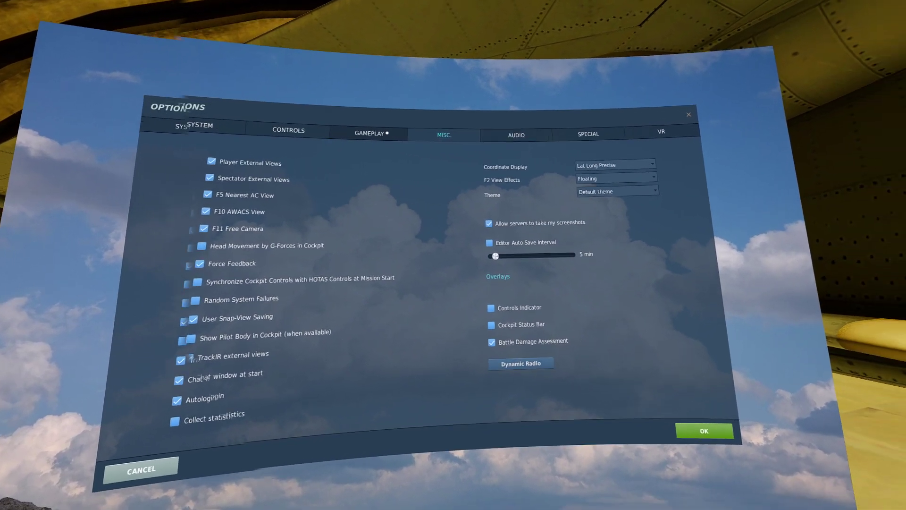
# Check the Avionics Language choices in the gameplay options, keeping English.
pyautogui.click(424, 137)
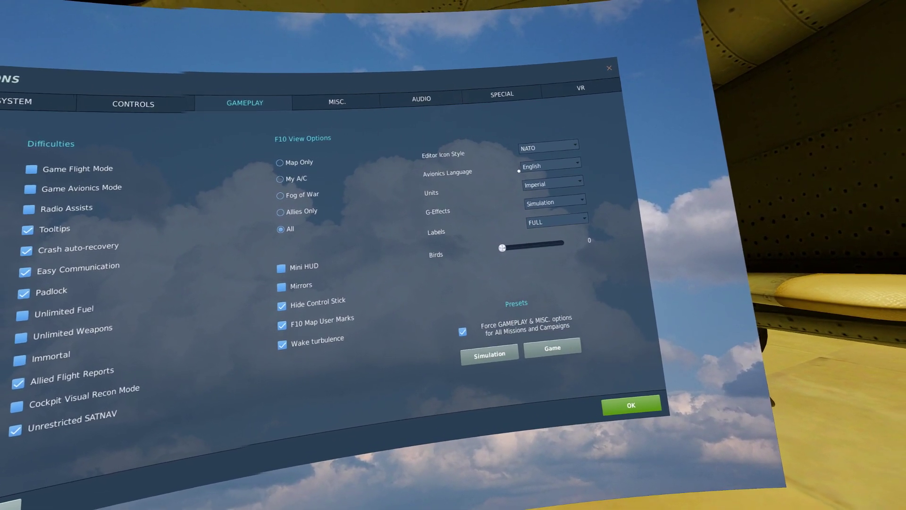
pyautogui.click(547, 165)
pyautogui.click(577, 186)
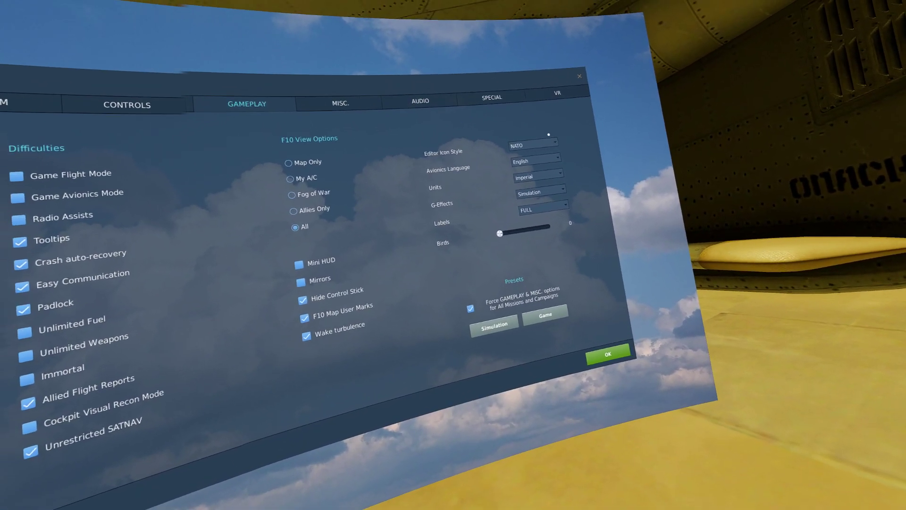
pyautogui.click(535, 161)
pyautogui.click(557, 178)
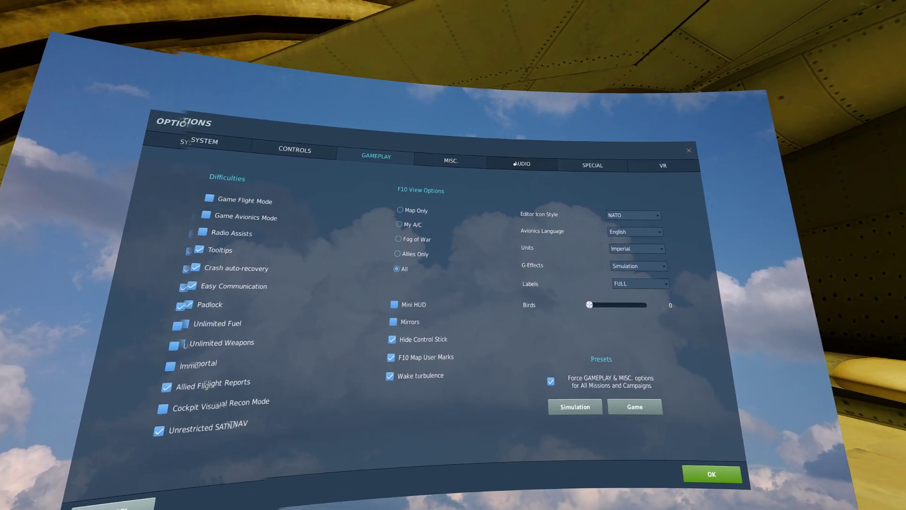
# Lower the World volume to 1% in the audio options.
pyautogui.click(480, 135)
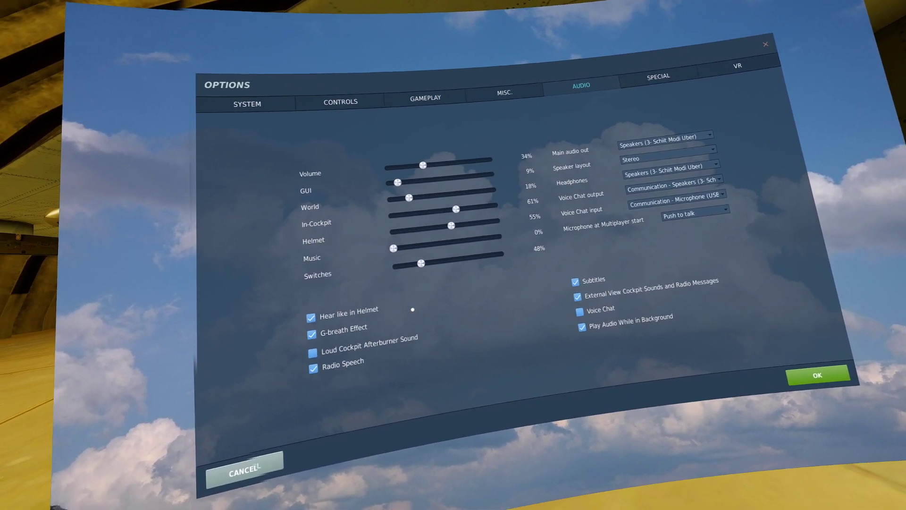
pyautogui.moveTo(376, 205); pyautogui.dragTo(392, 203)
pyautogui.moveTo(437, 182); pyautogui.dragTo(419, 183)
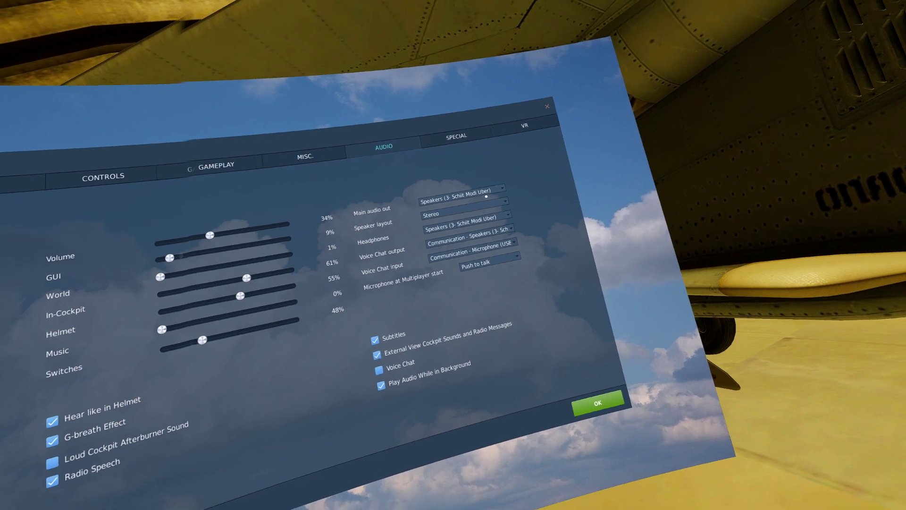
# Check the device choices for main audio out, headphones and voice chat, keeping the main output on Speakers (3- Schiit Modi Uber).
pyautogui.click(573, 129)
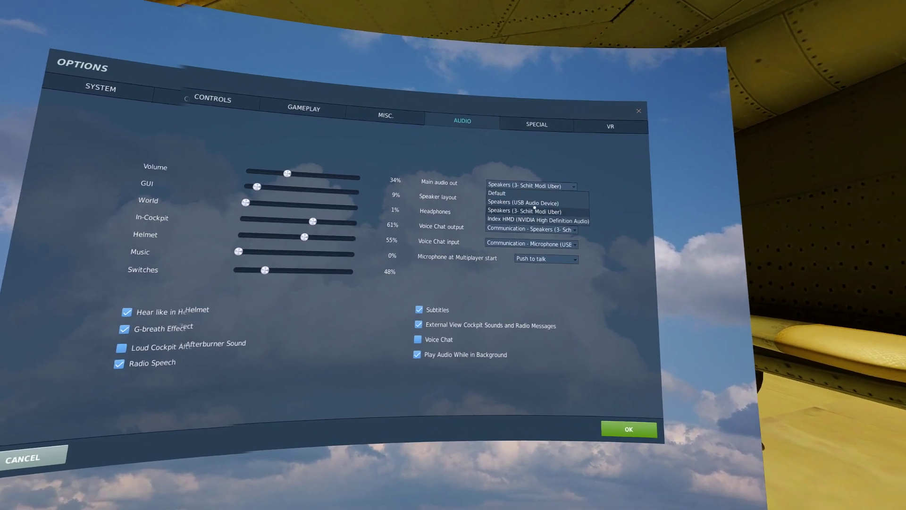
pyautogui.click(524, 220)
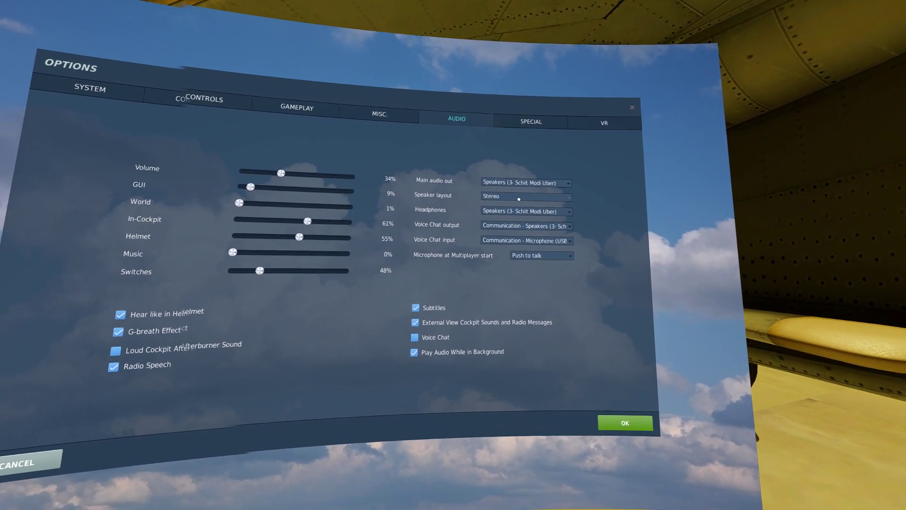
pyautogui.click(513, 211)
pyautogui.click(511, 203)
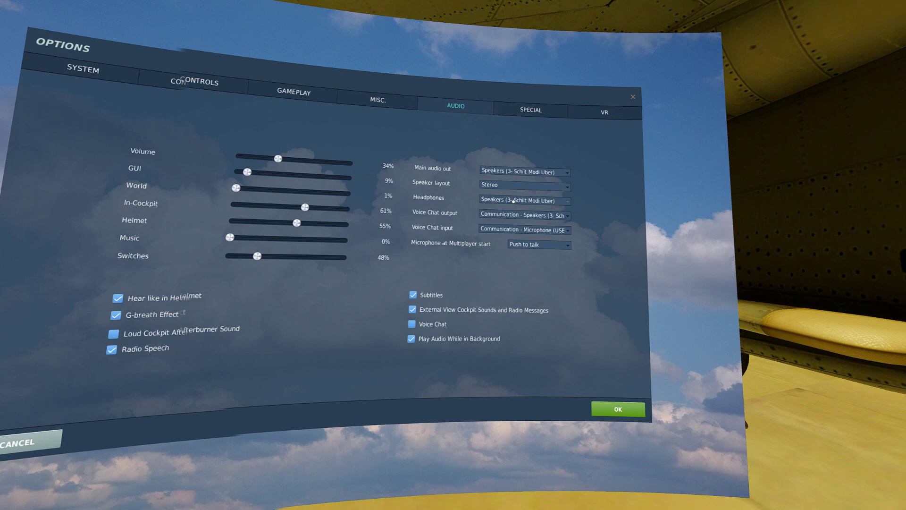
pyautogui.click(509, 217)
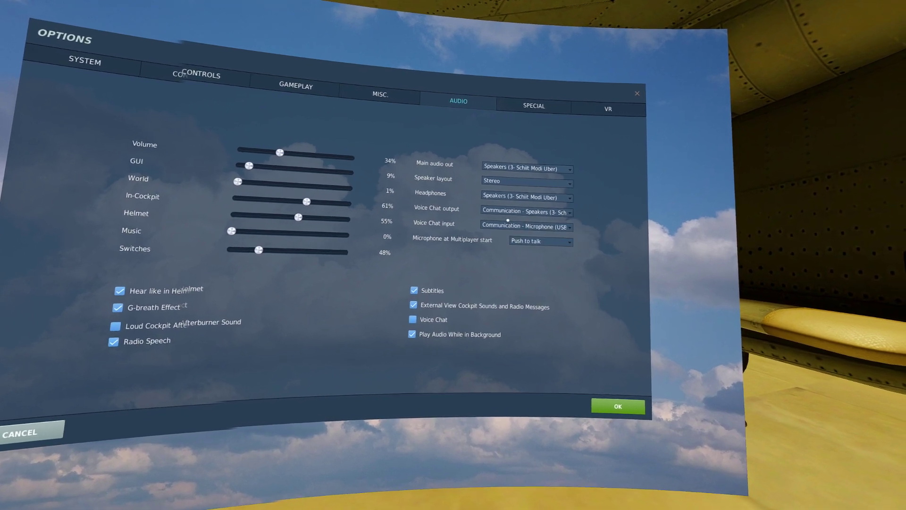
pyautogui.click(508, 222)
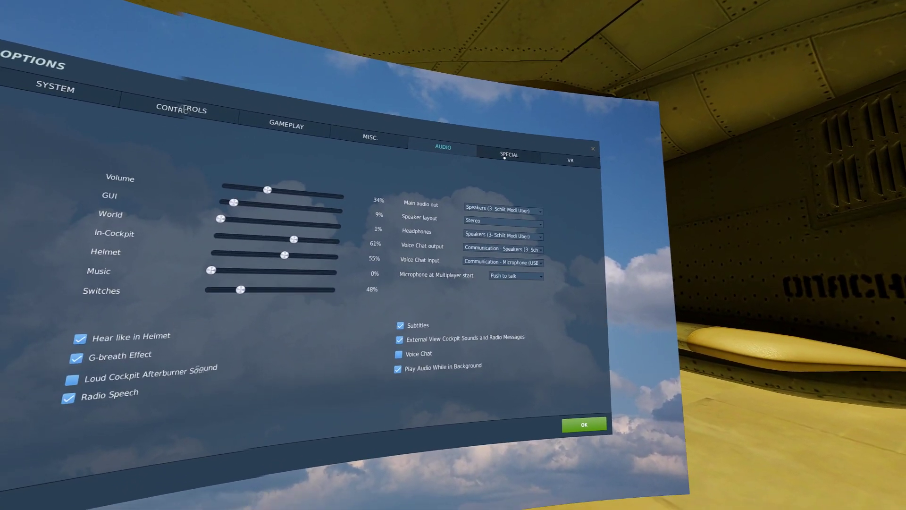
# Review the special options for the AH-64D, F-16C, F/A-18C, Ka-50 and P-51D, and browse the rest of the module list.
pyautogui.click(515, 153)
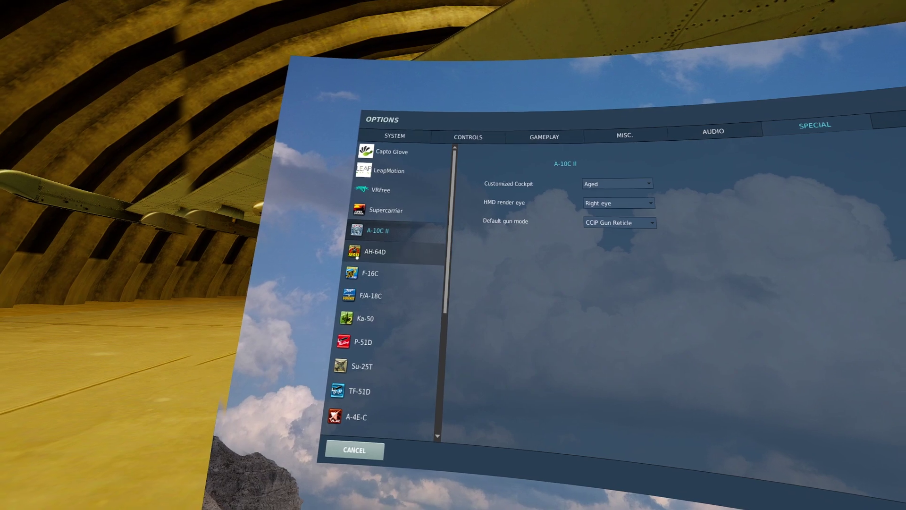
pyautogui.click(325, 262)
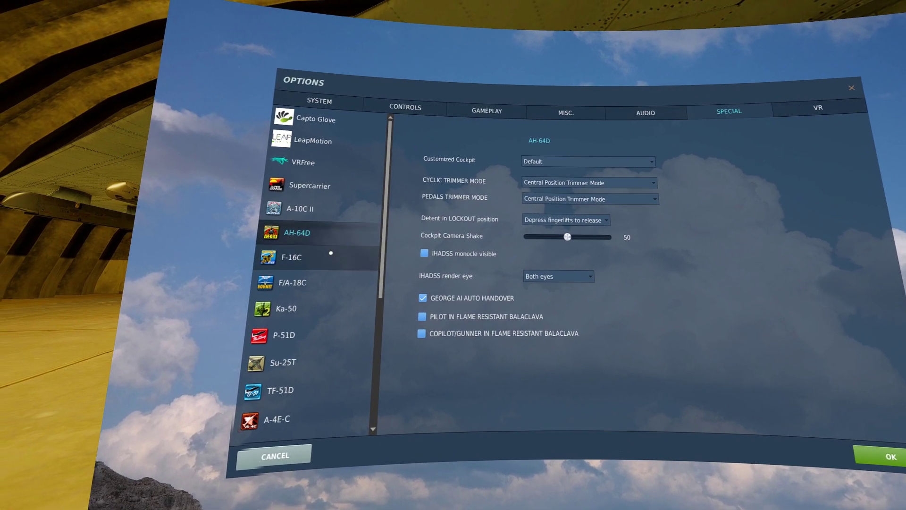
pyautogui.click(331, 253)
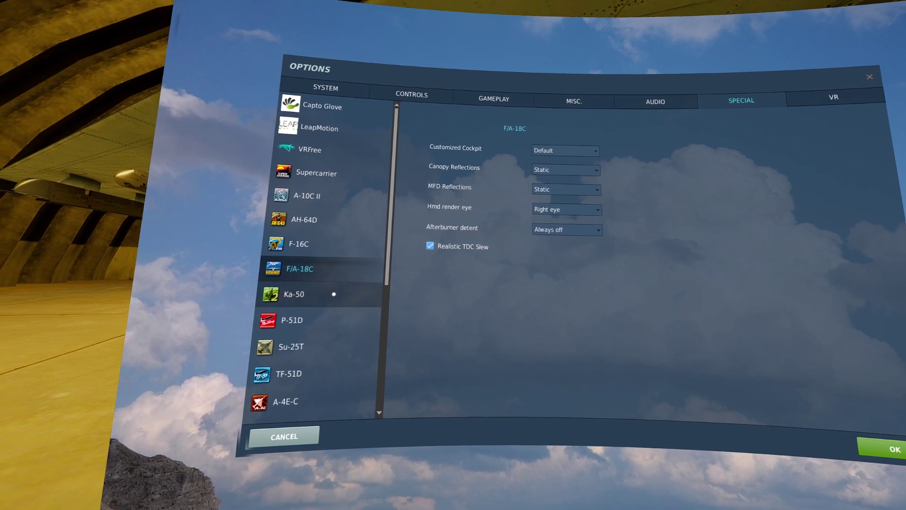
pyautogui.click(334, 294)
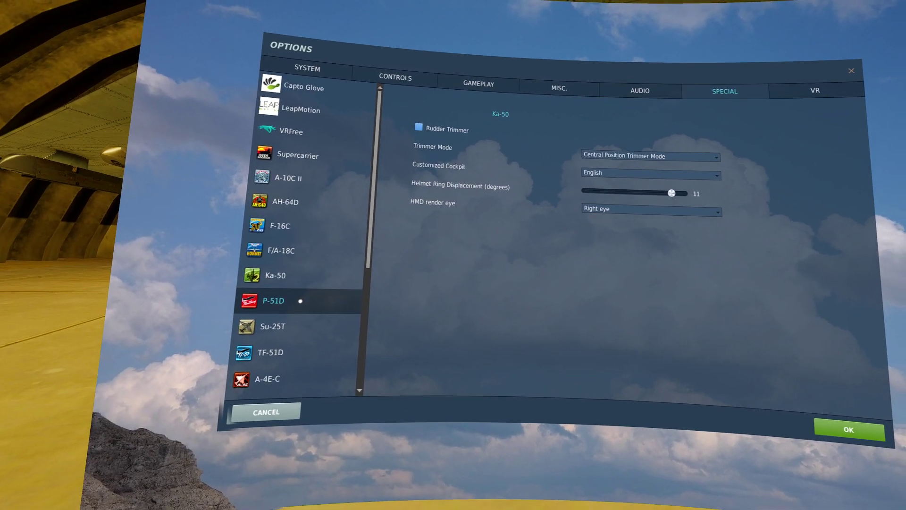
pyautogui.click(300, 301)
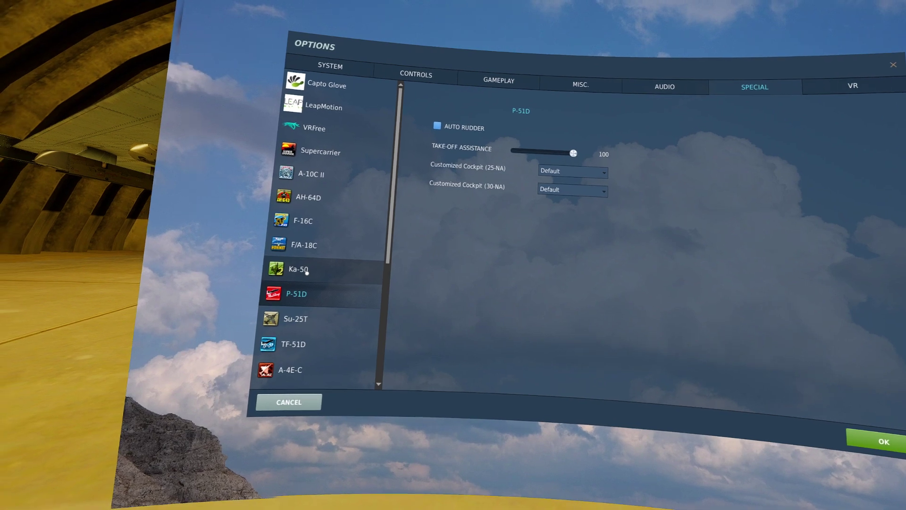
pyautogui.scroll(-3, 330, 276)
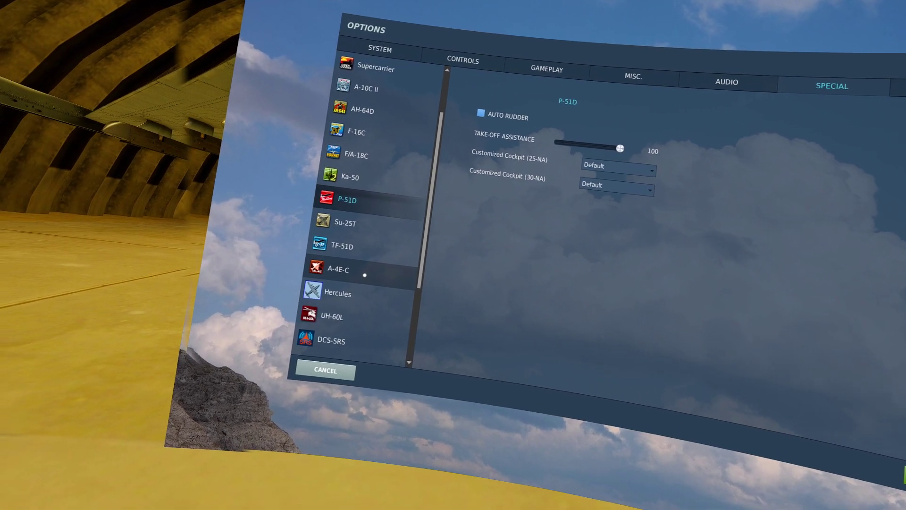
pyautogui.scroll(-5, 364, 275)
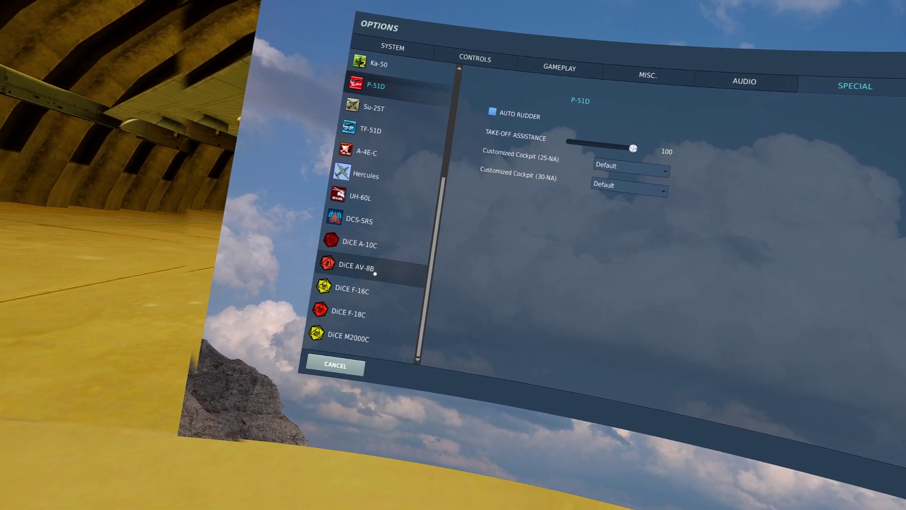
pyautogui.scroll(8, 371, 267)
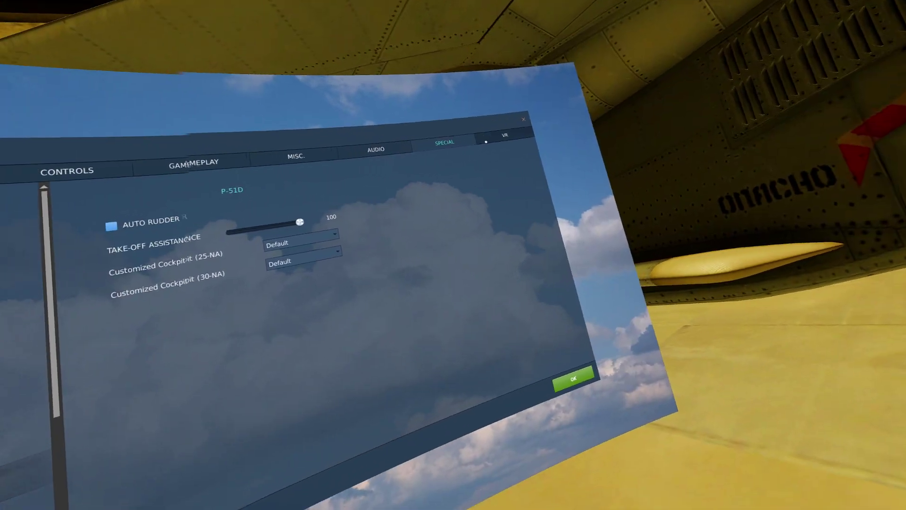
# Check the Mirror Eye Source choices in the VR options, keeping RIGHT EYE.
pyautogui.click(485, 135)
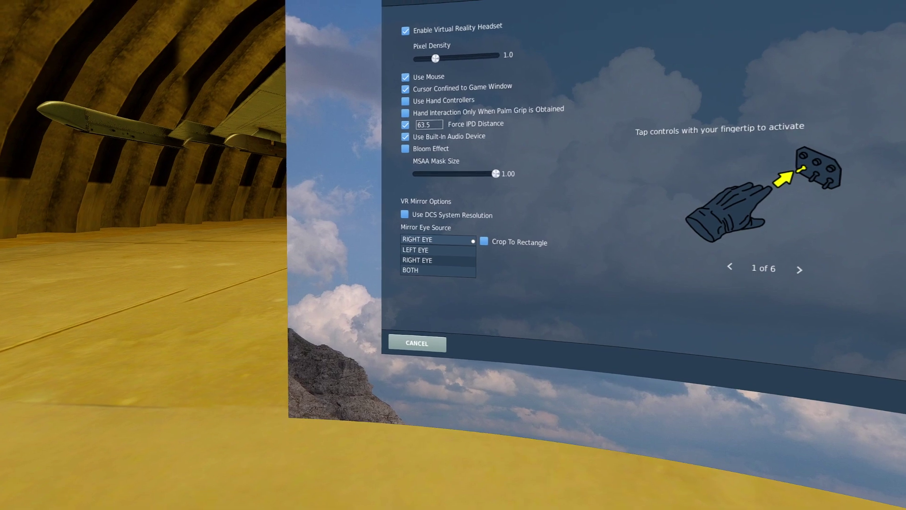
pyautogui.click(473, 244)
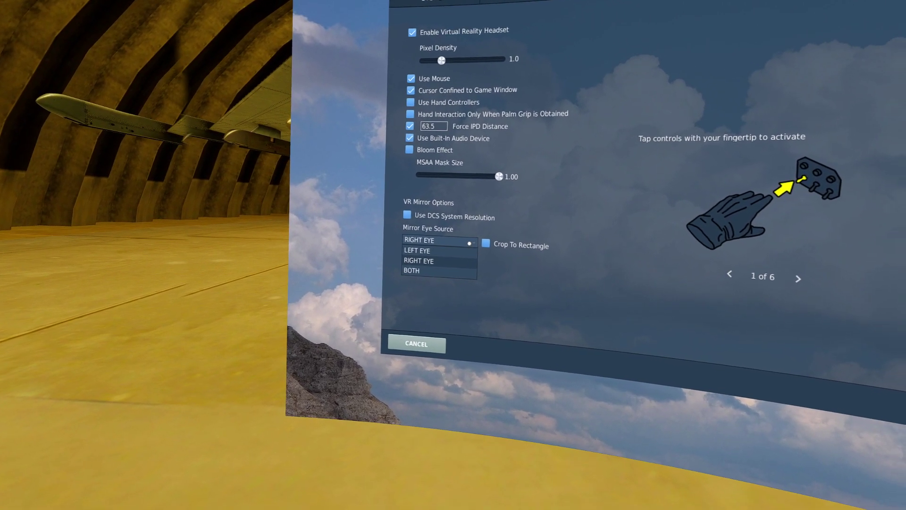
pyautogui.click(427, 259)
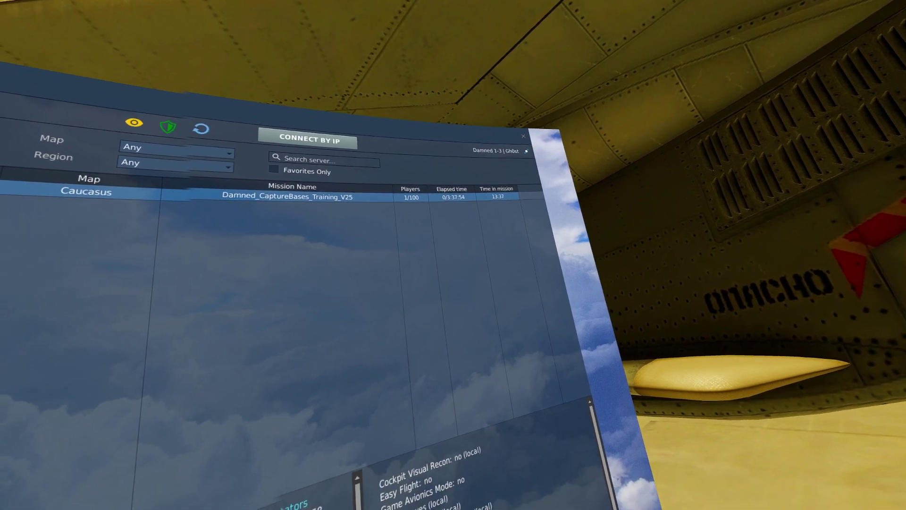
# Open the nickname change dialog in the multiplayer server list and close it without editing the nickname.
pyautogui.click(522, 170)
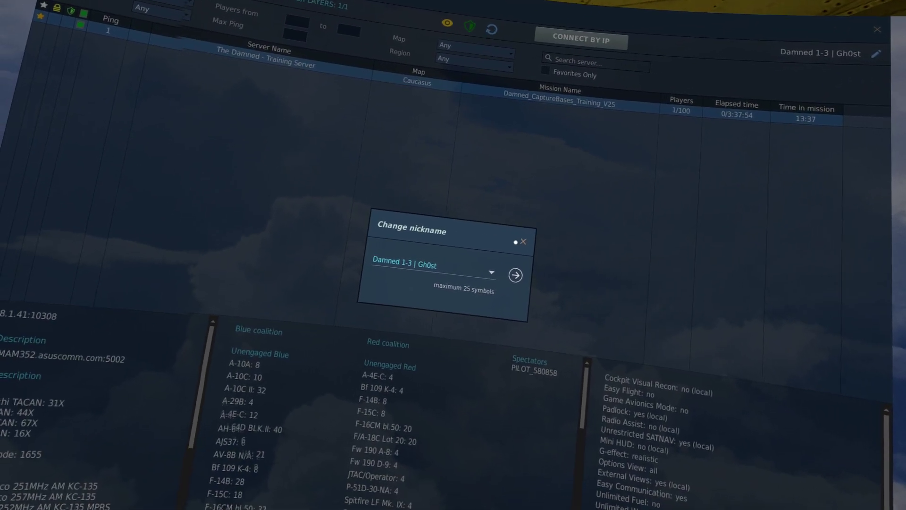
pyautogui.click(522, 241)
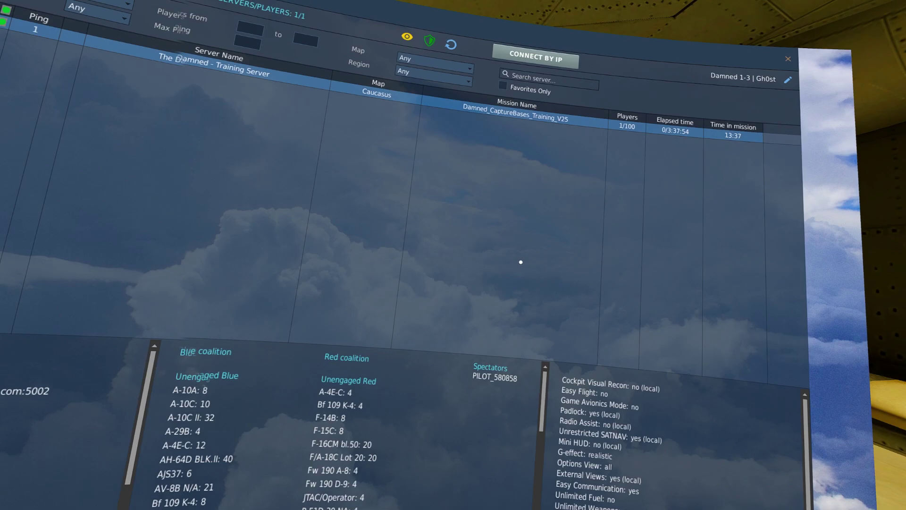